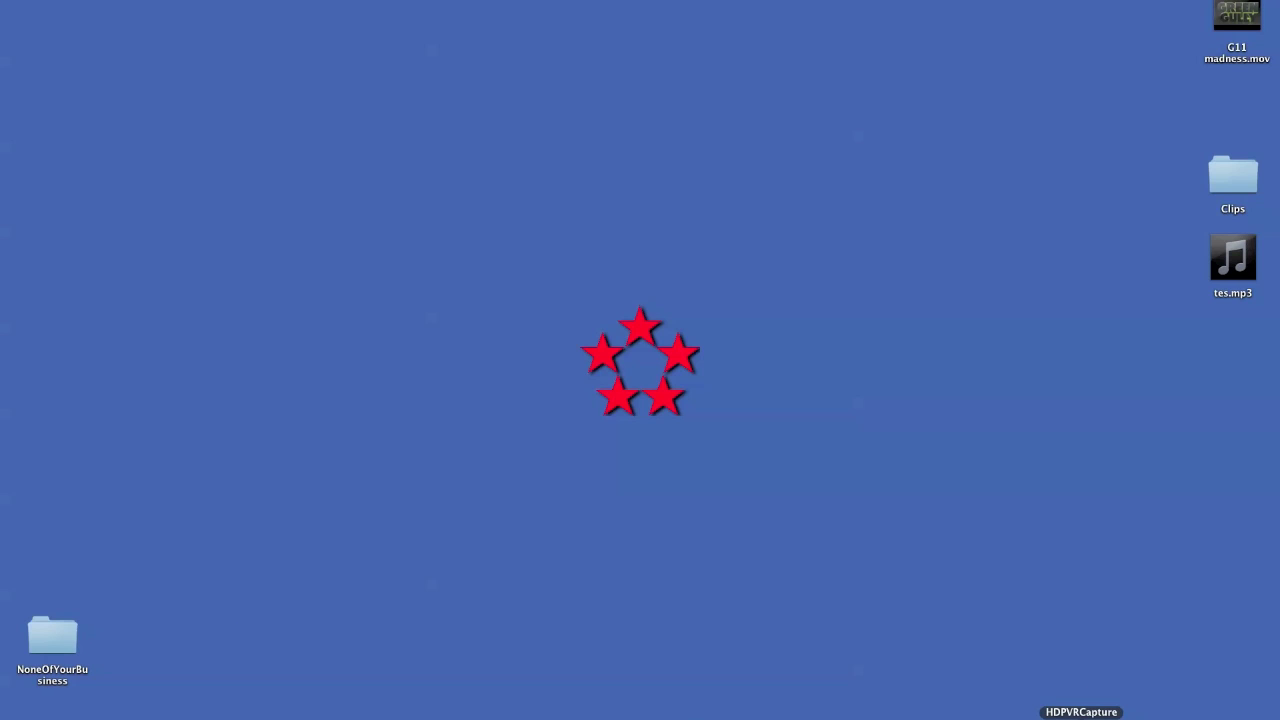
Open HDPVR Capture and review its Inputs, Audio Encoder and Video Encoder tabs.
left_click(1081, 716)
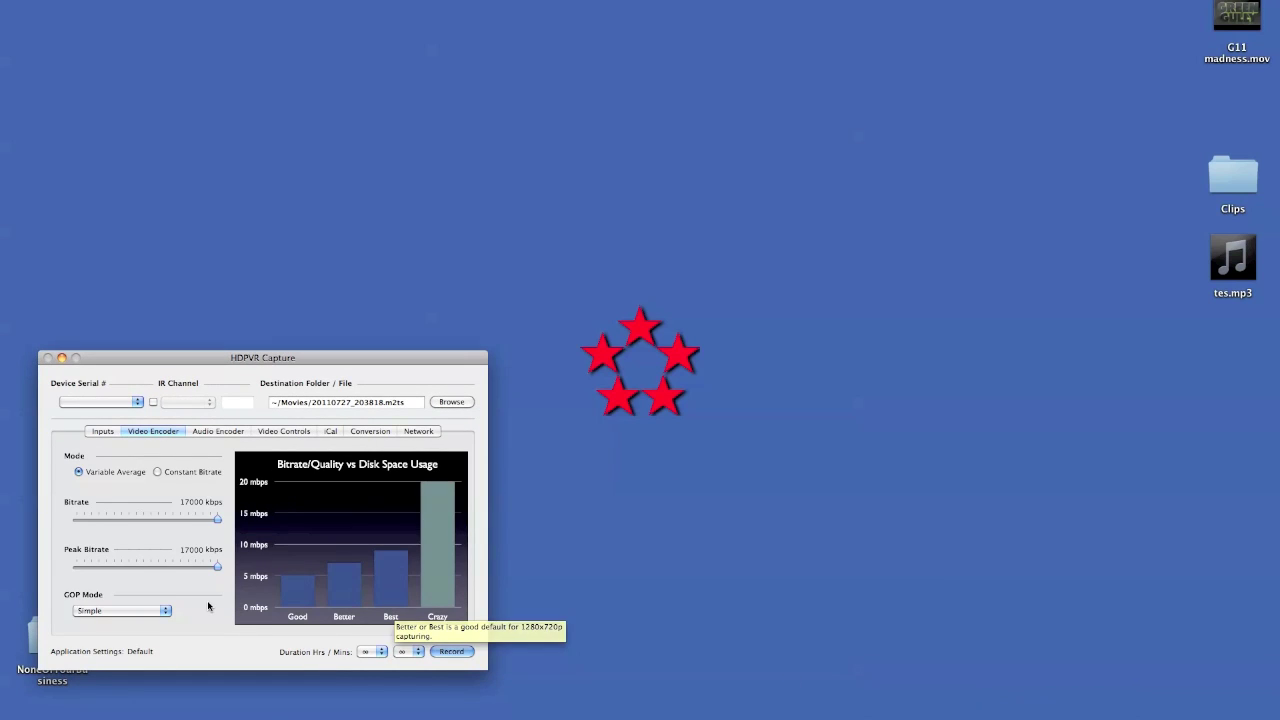
left_click(100, 433)
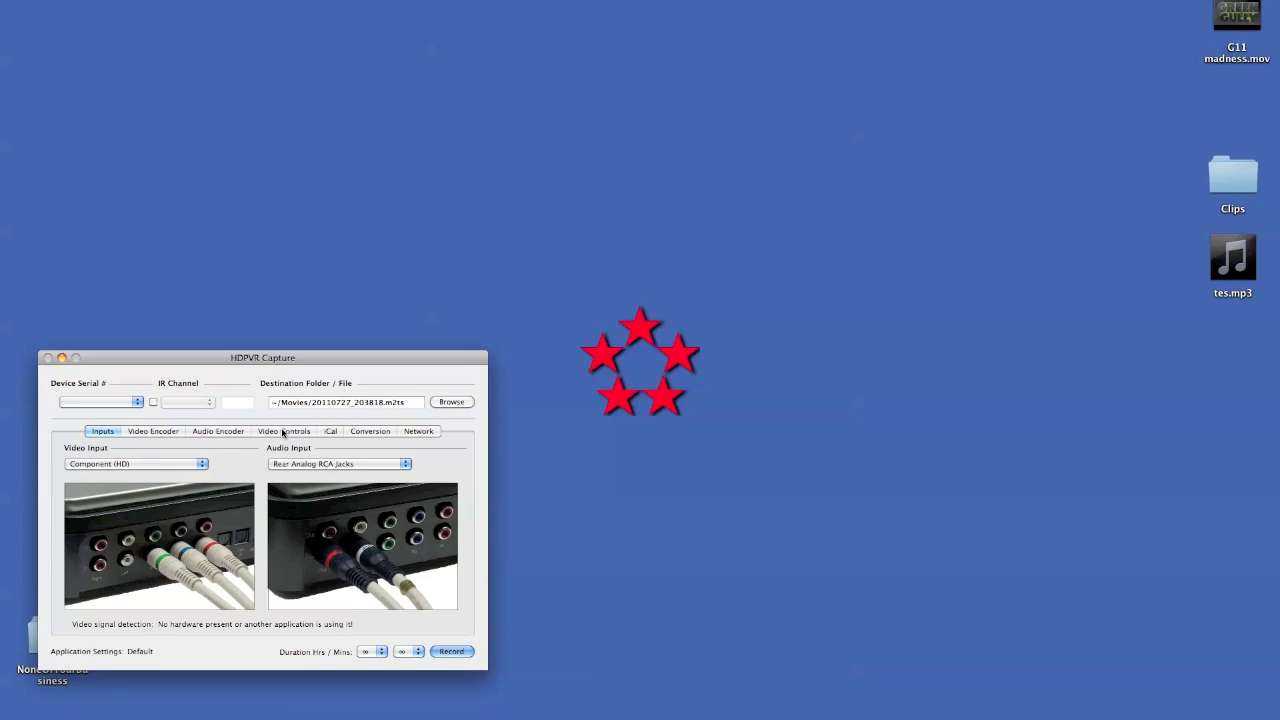
left_click(204, 433)
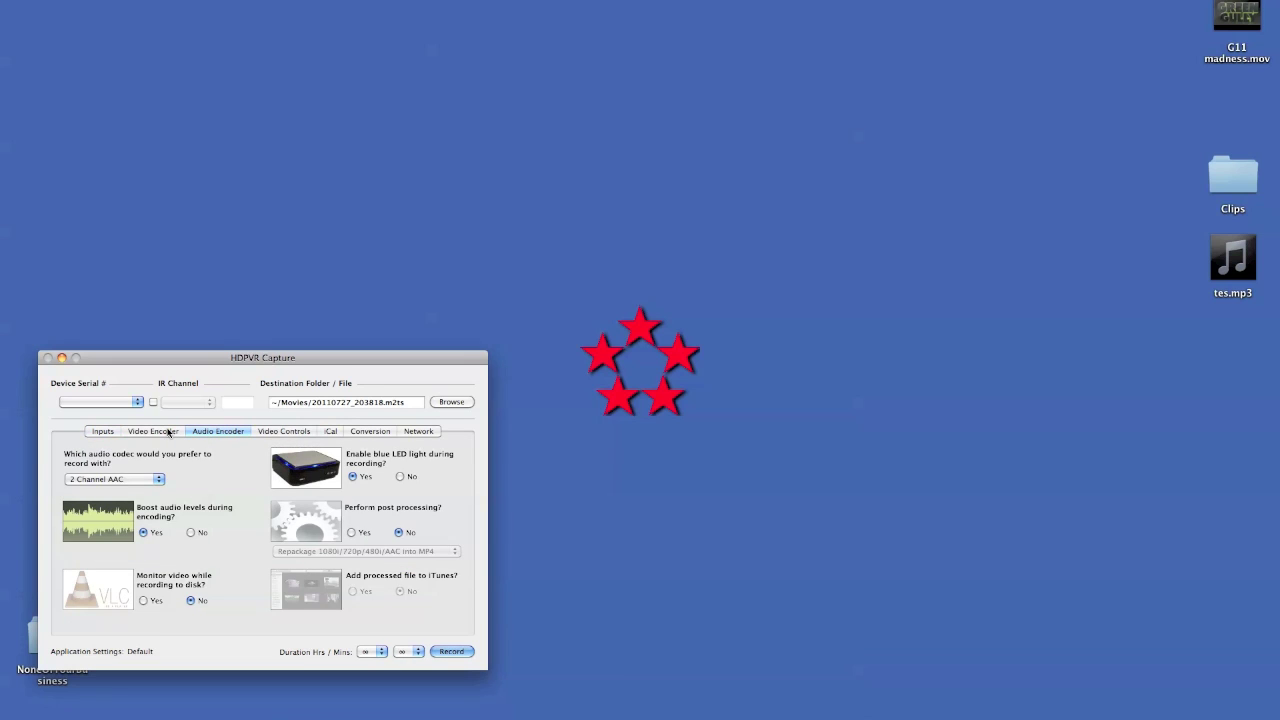
left_click(169, 432)
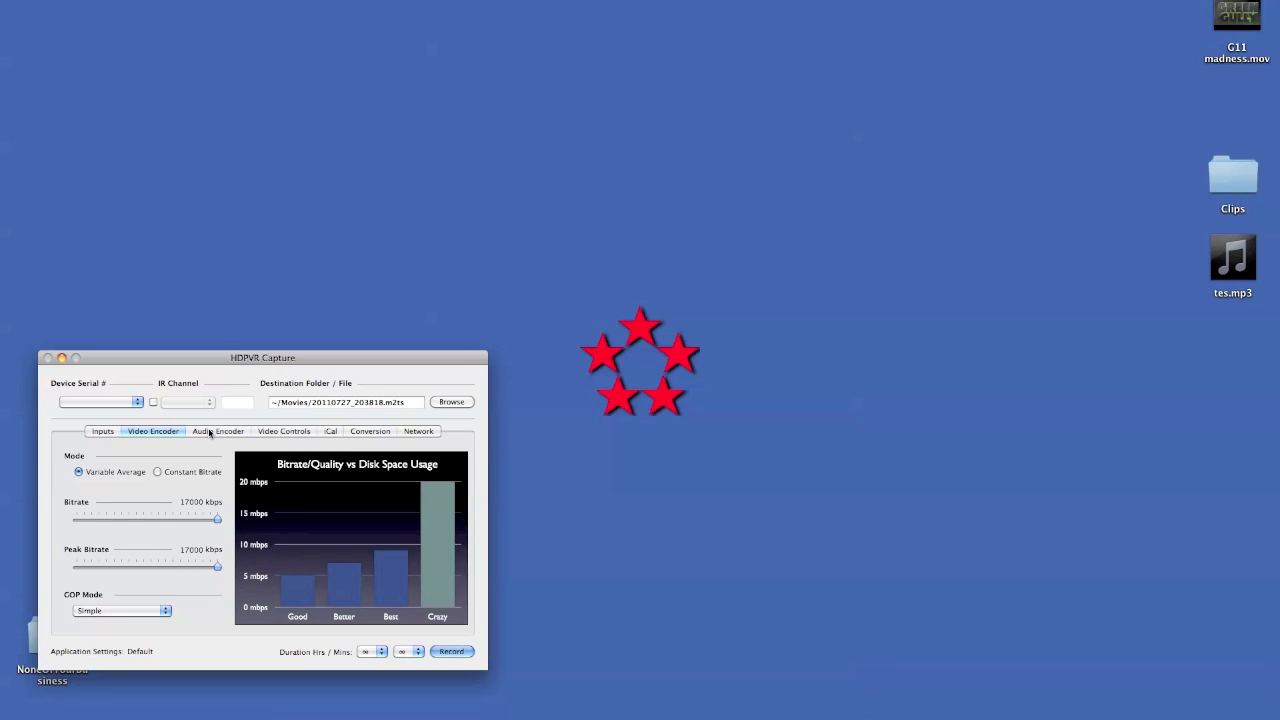
left_click(209, 432)
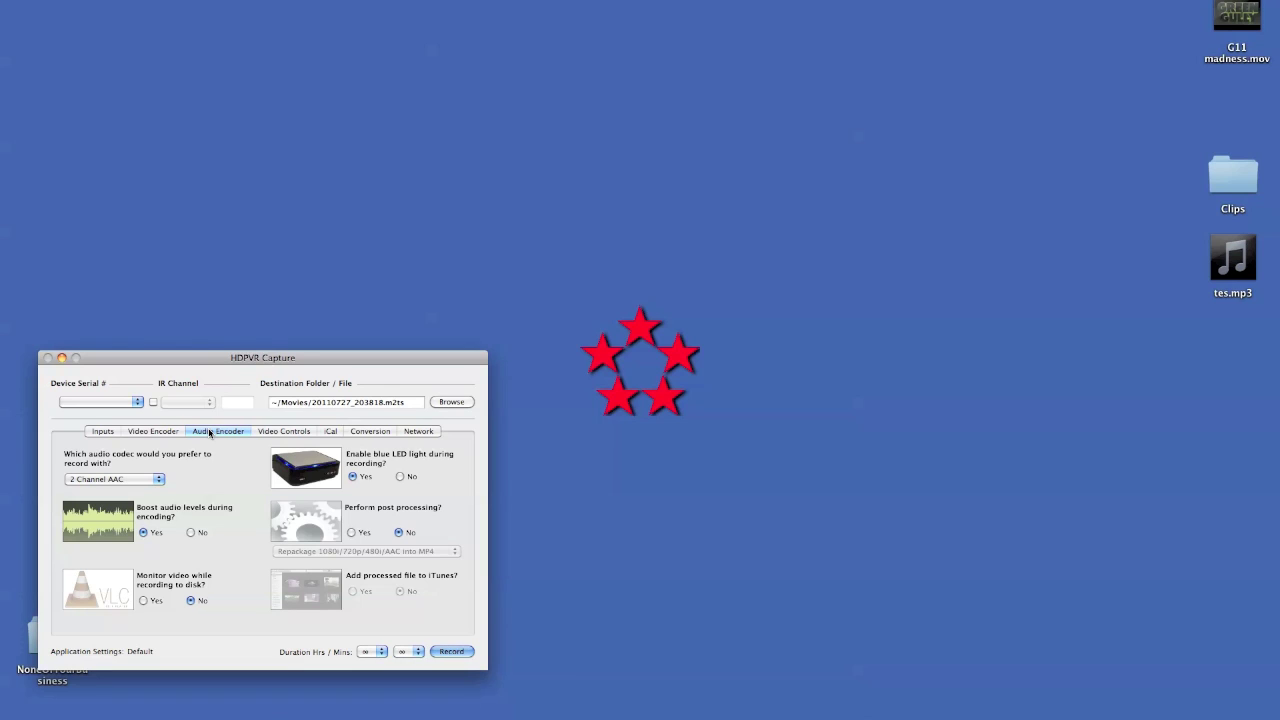
Toggle Post processing off again and leave Bitrate and Peak Bitrate at 17000 kbps.
left_click(352, 534)
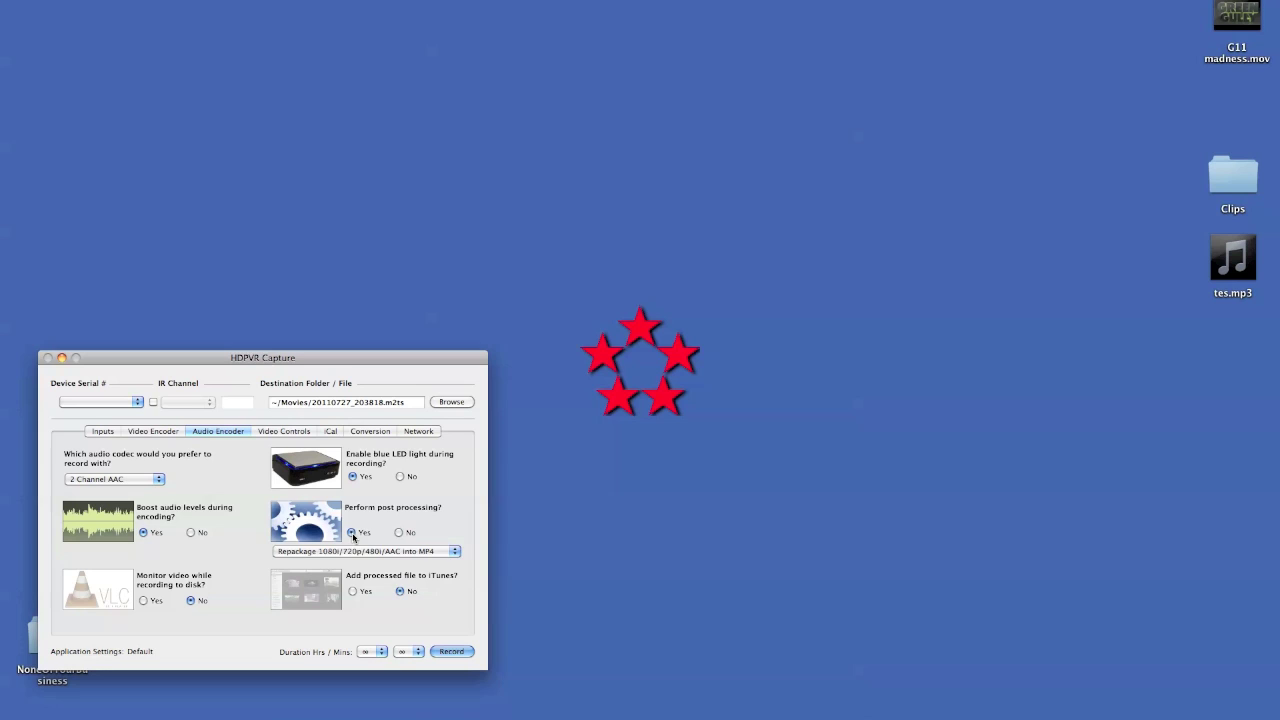
left_click(358, 552)
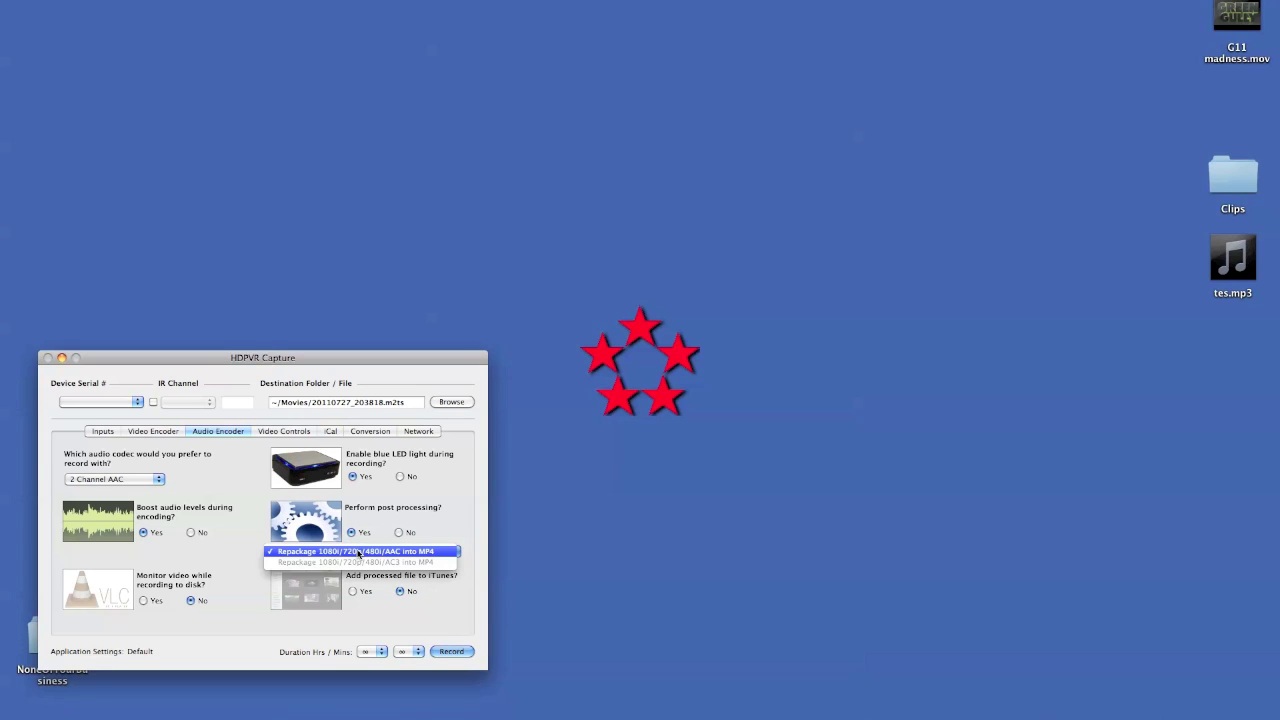
left_click(359, 552)
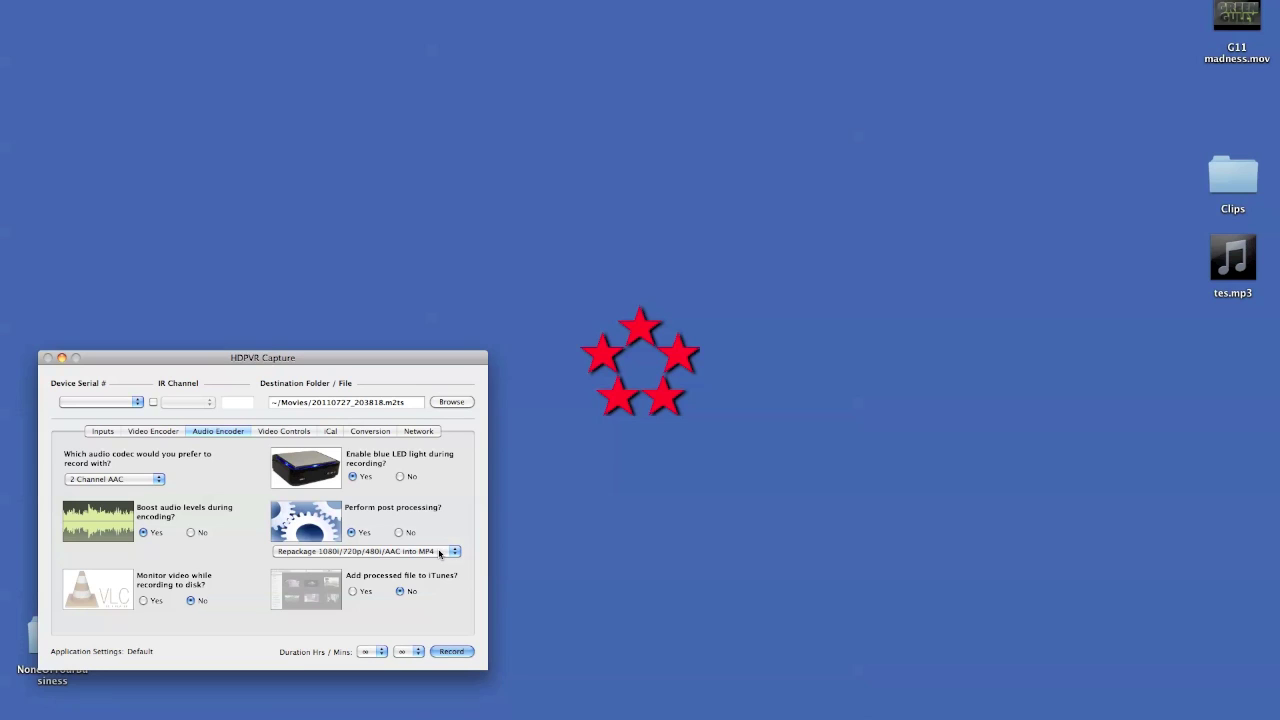
left_click(153, 432)
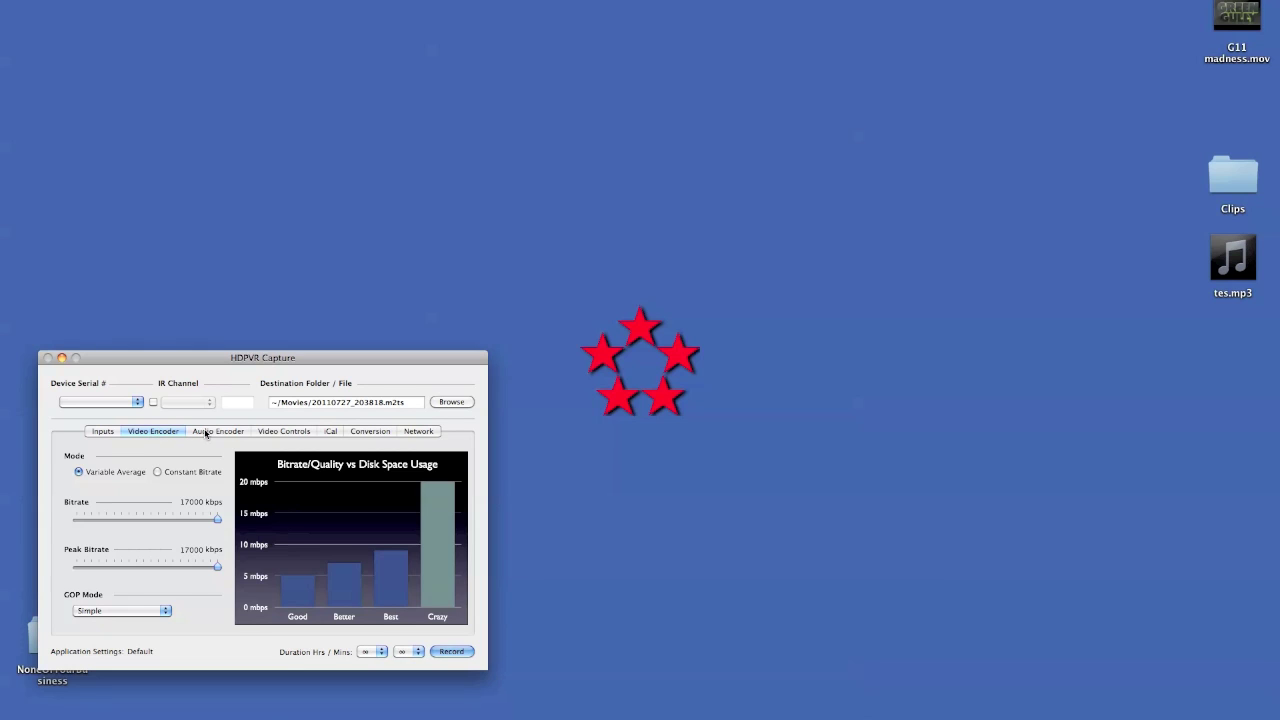
left_click(210, 431)
left_click(348, 554)
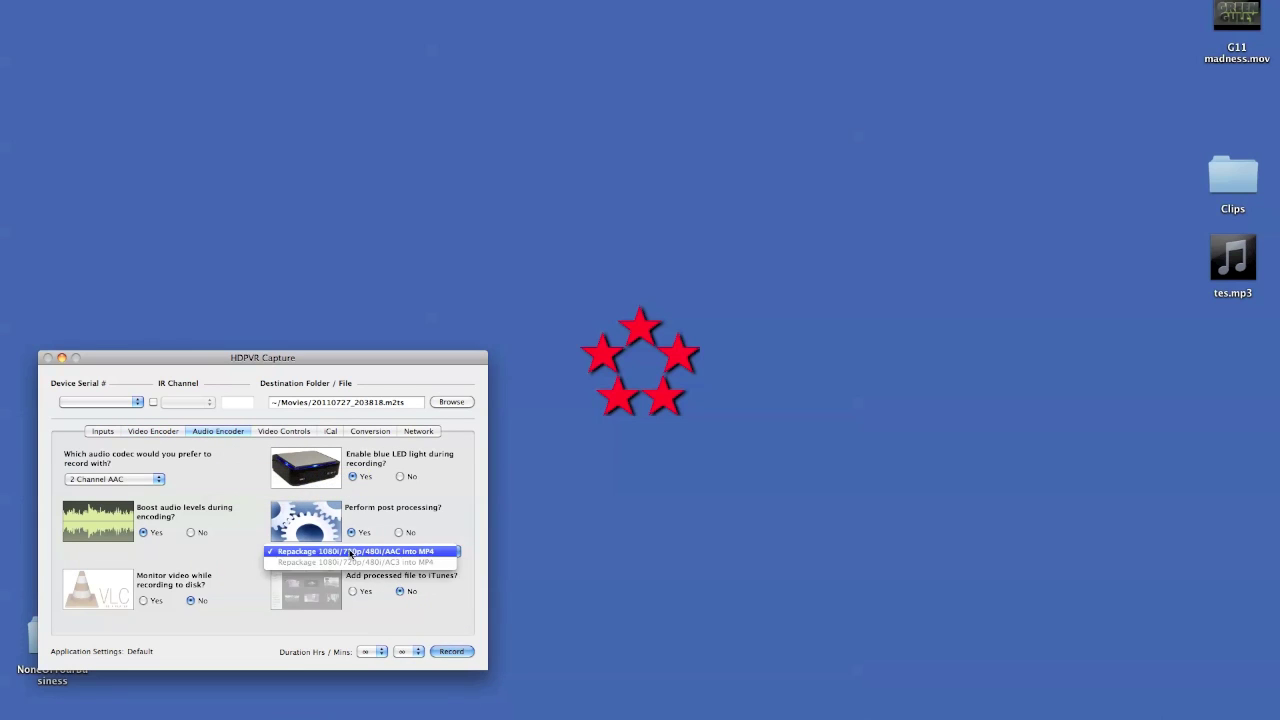
left_click(404, 533)
left_click(401, 532)
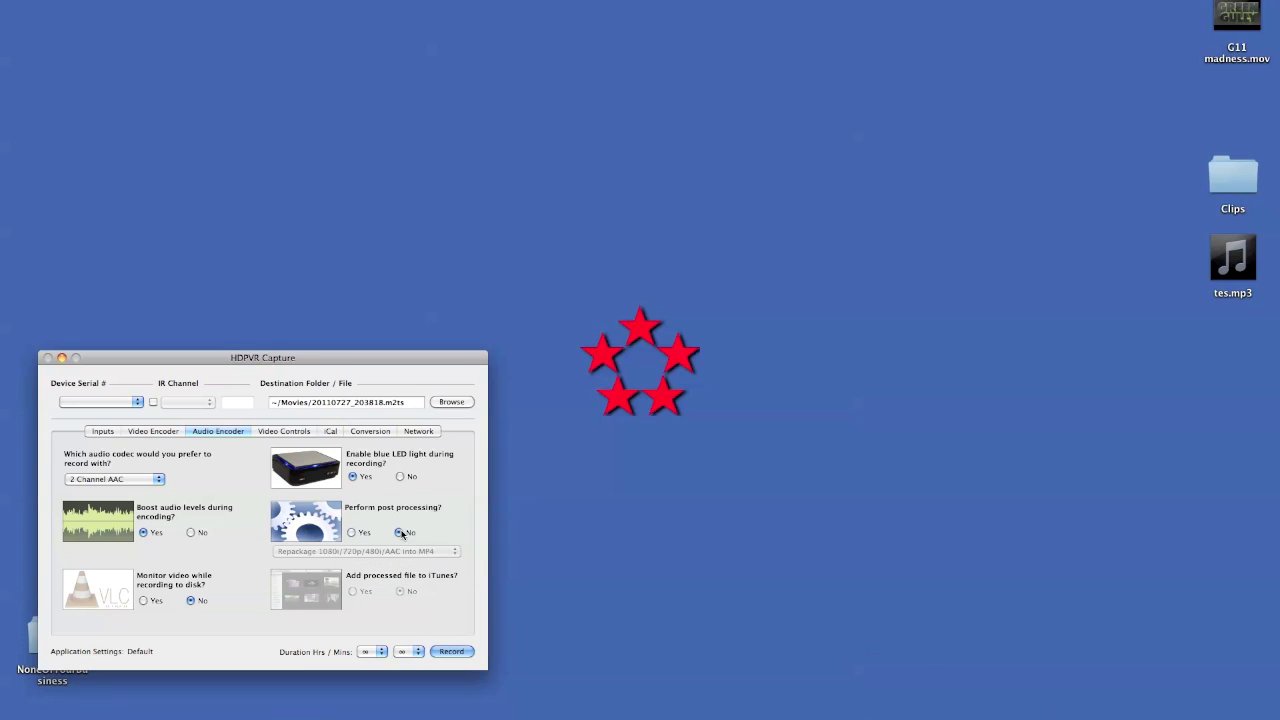
left_click(148, 431)
mouse_move(217, 519)
left_mouse_down()
mouse_move(137, 520)
mouse_move(226, 518)
left_mouse_up()
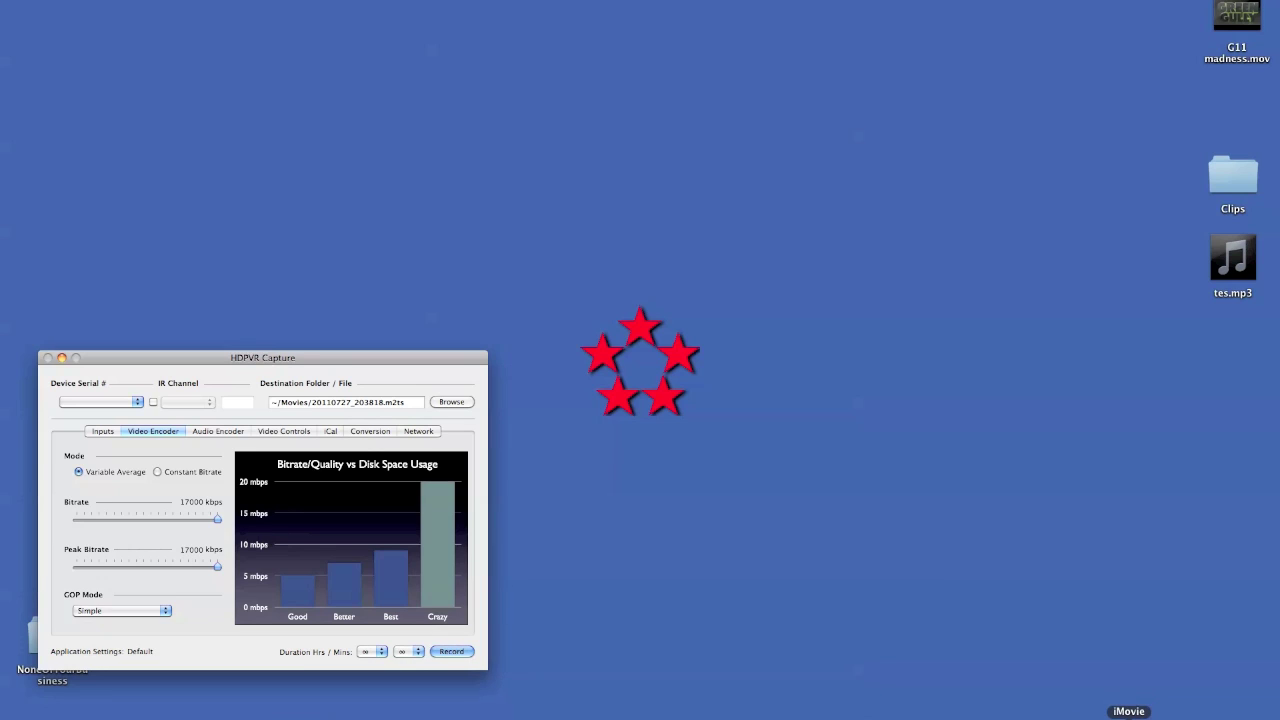
Restore the Rocky Full Theme Tune window, resize it, and set it beside a raised HDPVR Capture window.
left_click(1025, 718)
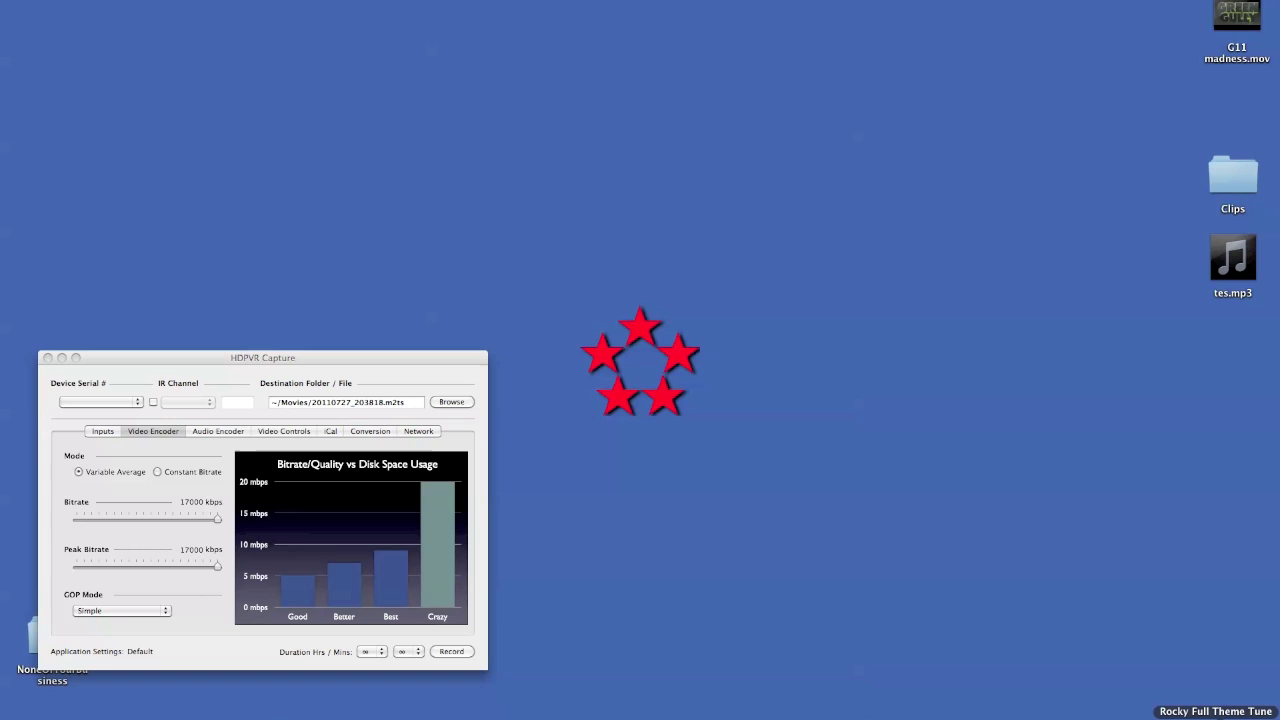
left_click(1215, 716)
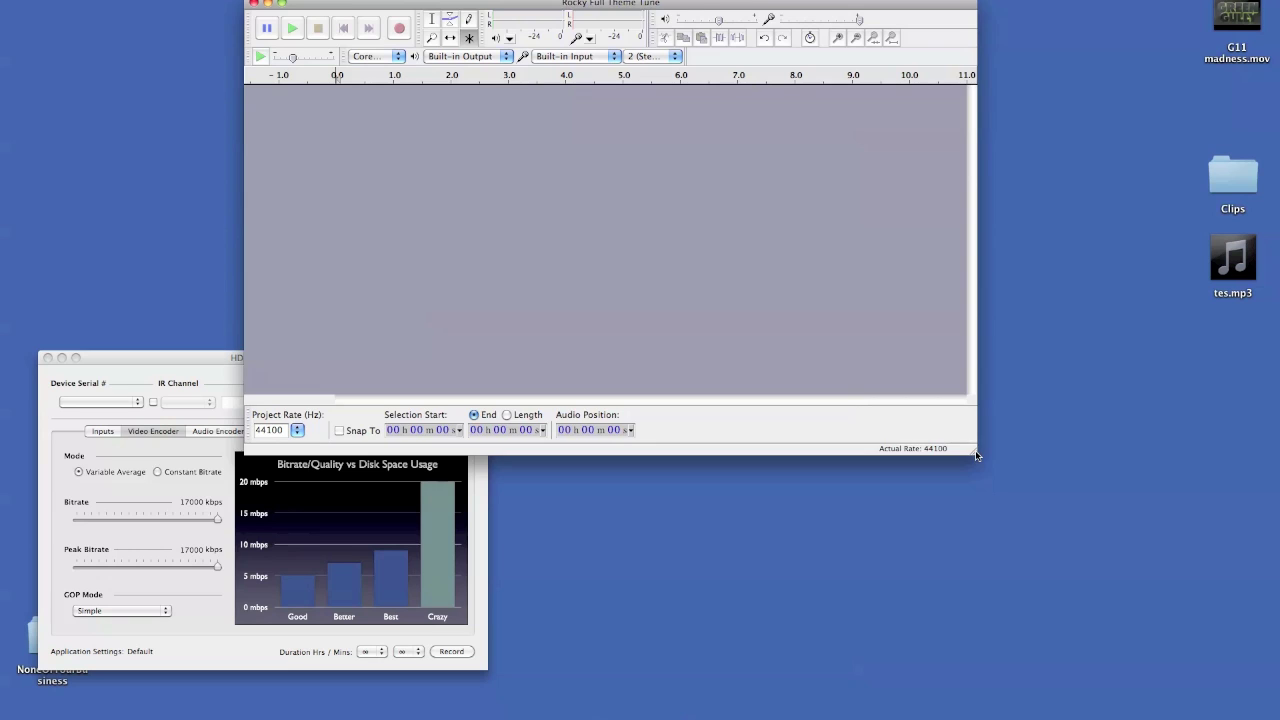
left_click_drag(977, 456, 1009, 367)
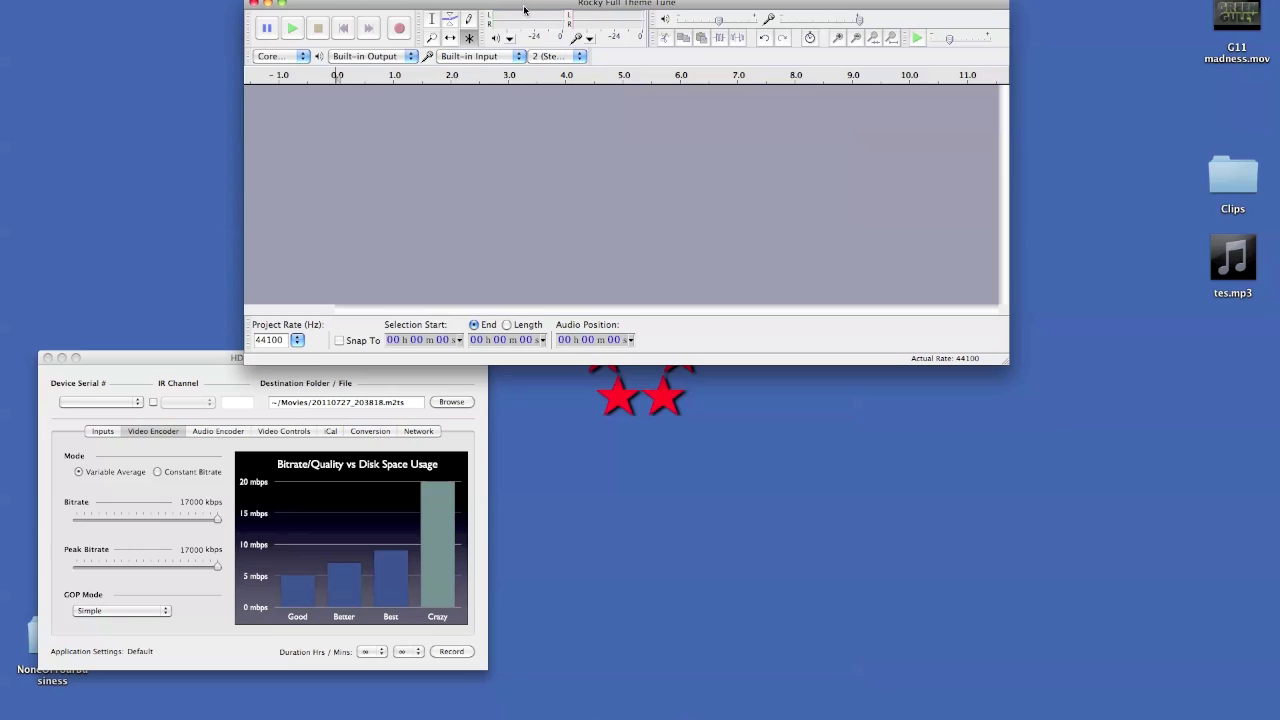
left_click_drag(528, 8, 778, 343)
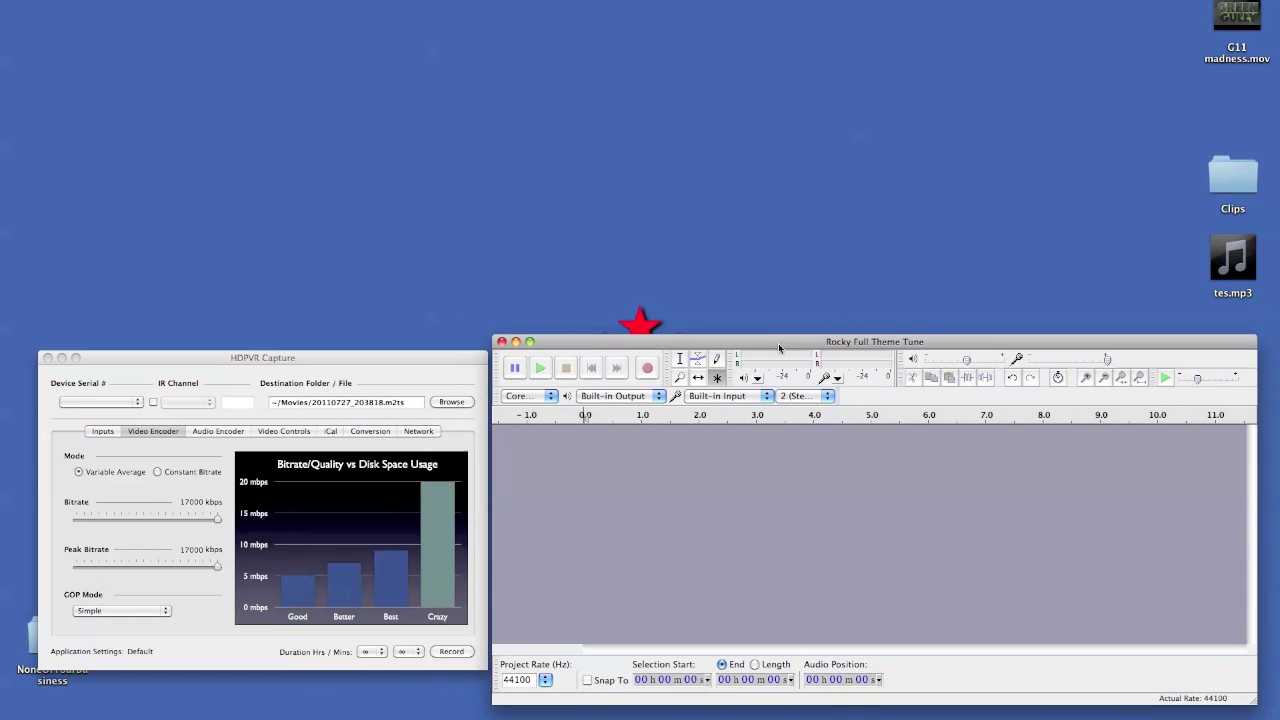
left_click_drag(420, 354, 416, 74)
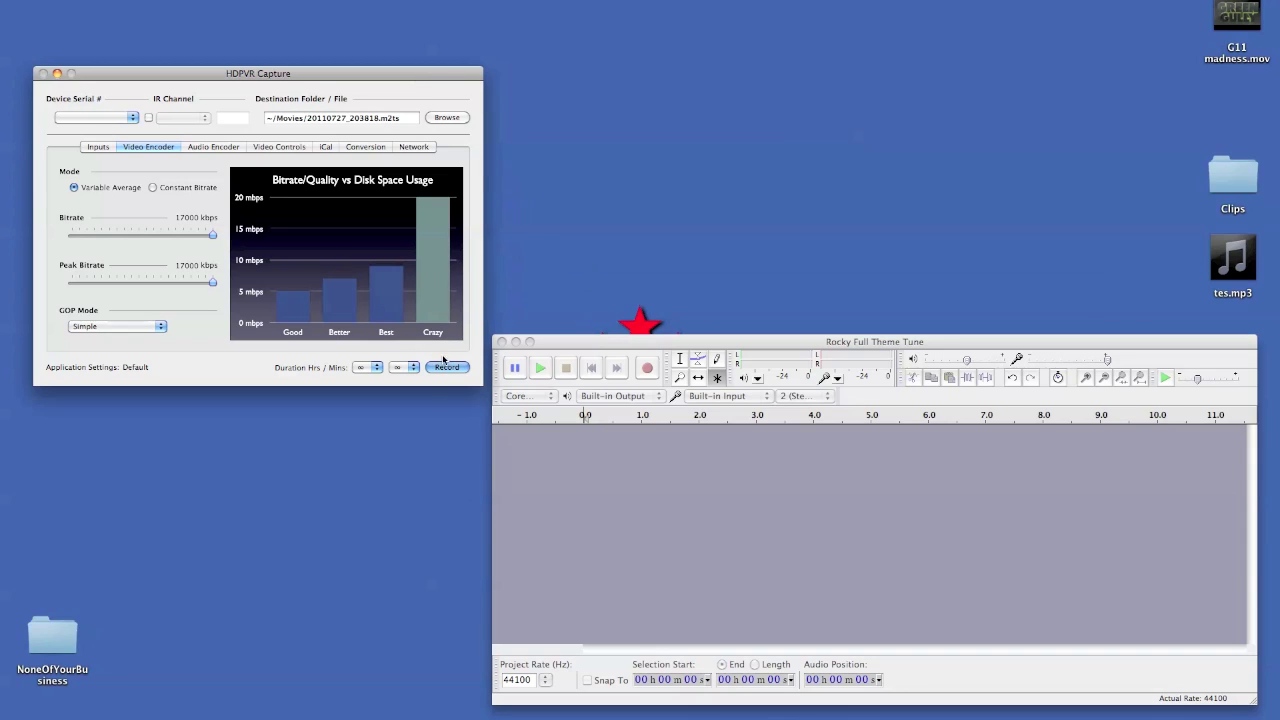
Run a brief capture and audio recording, dismiss the USB speed warning, then quit HDPVR Capture.
left_click(648, 369)
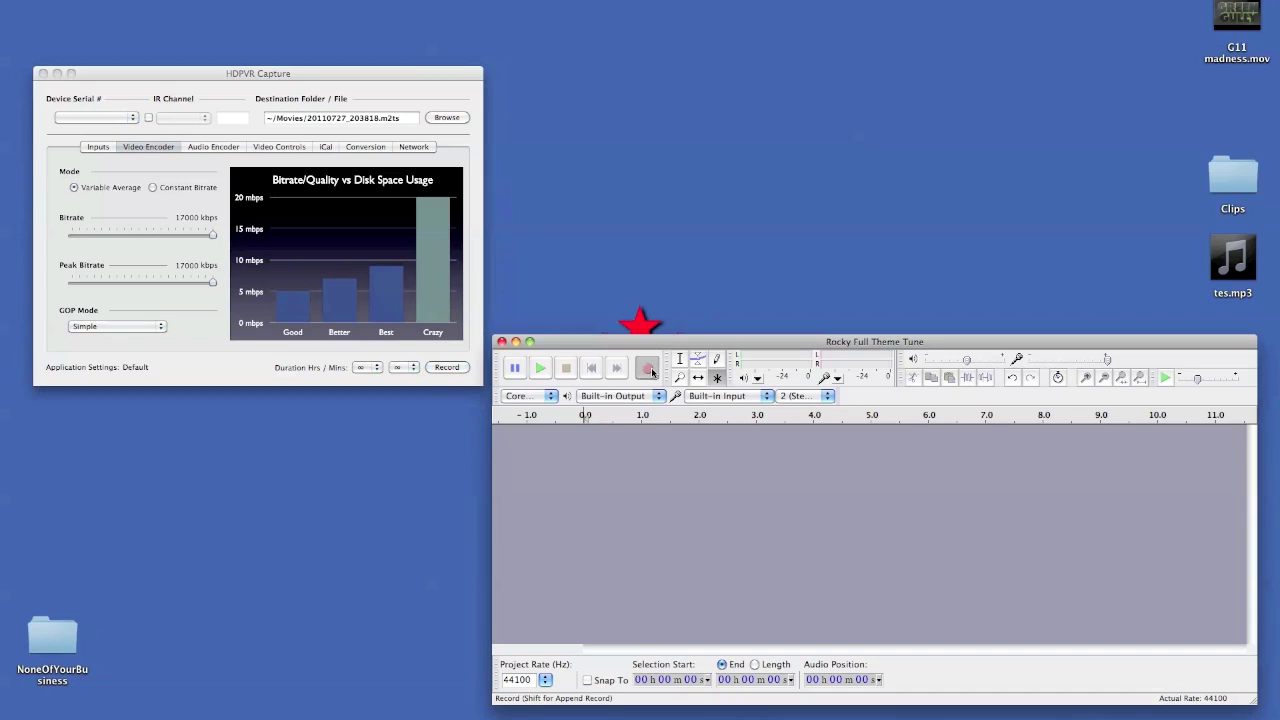
left_click(450, 369)
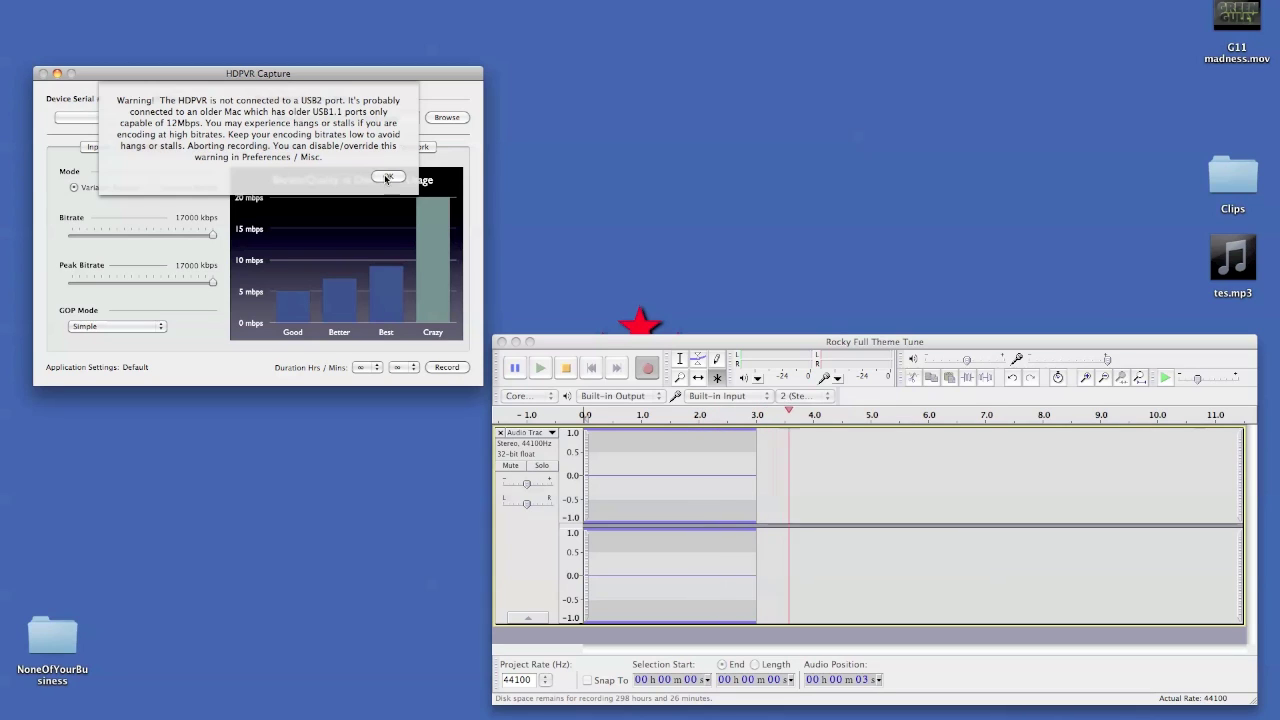
left_click(389, 177)
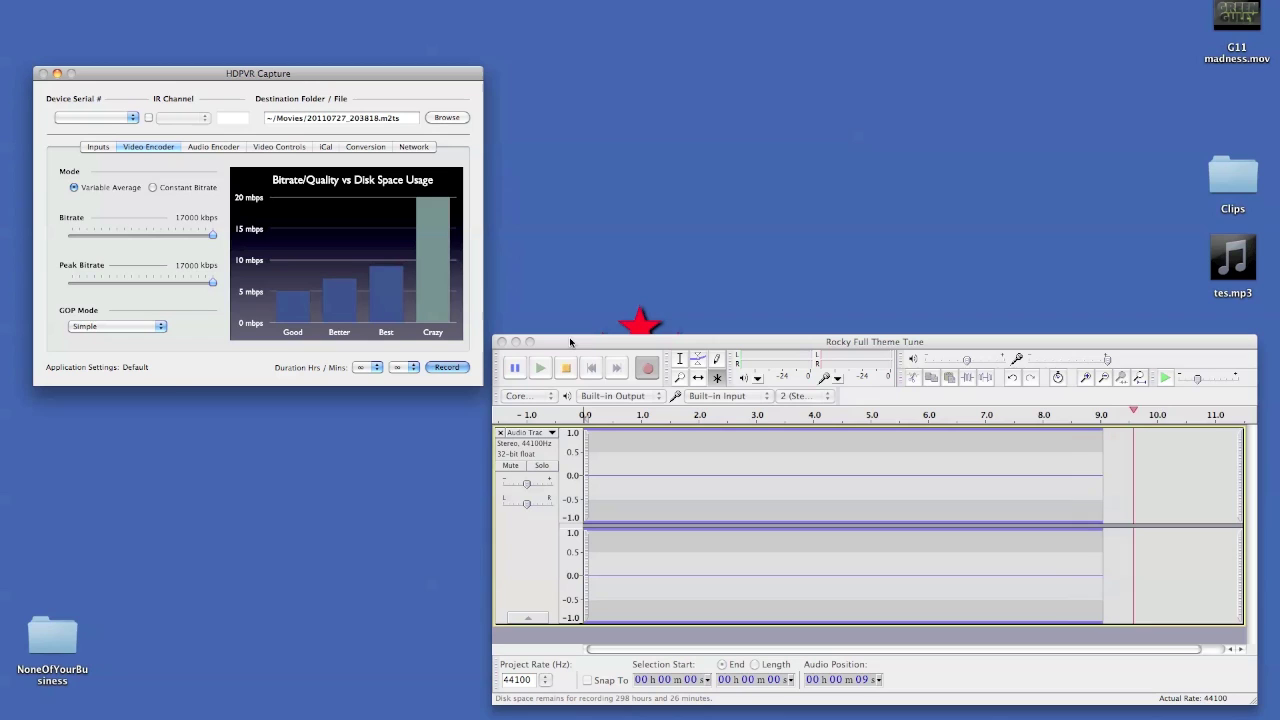
left_click(566, 369)
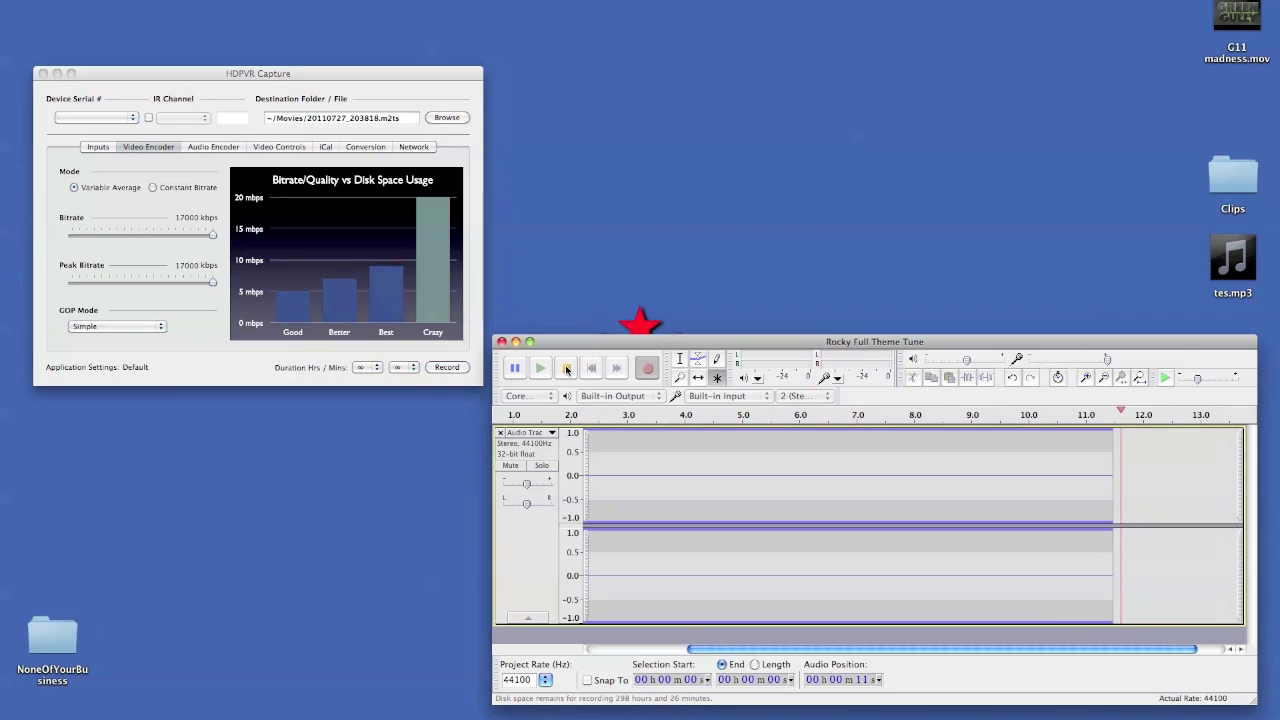
left_click(566, 369)
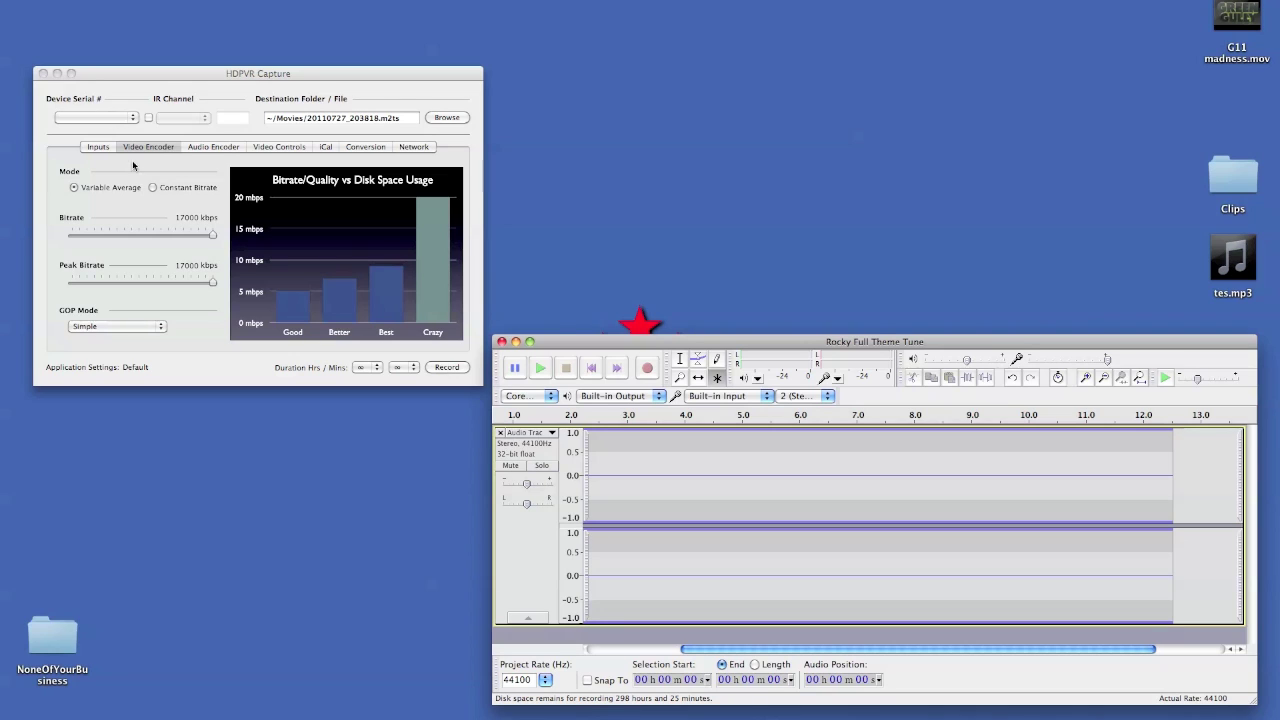
left_click(101, 76)
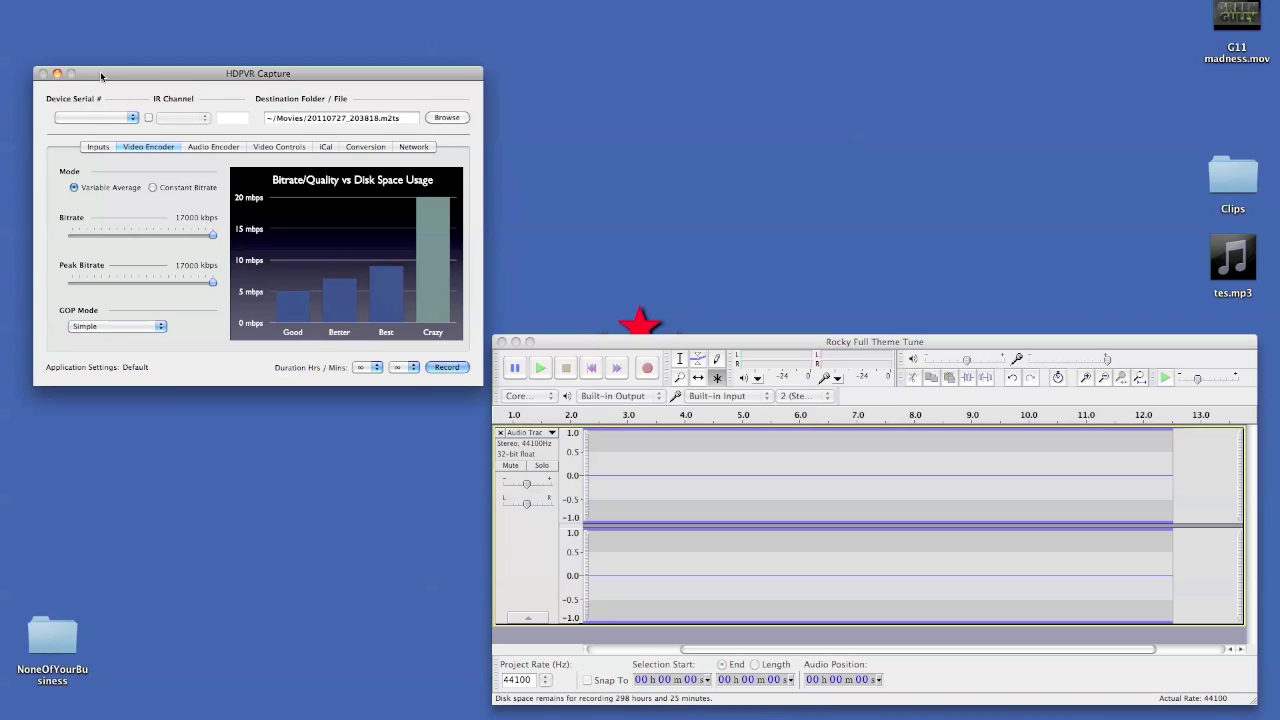
key("super+q")
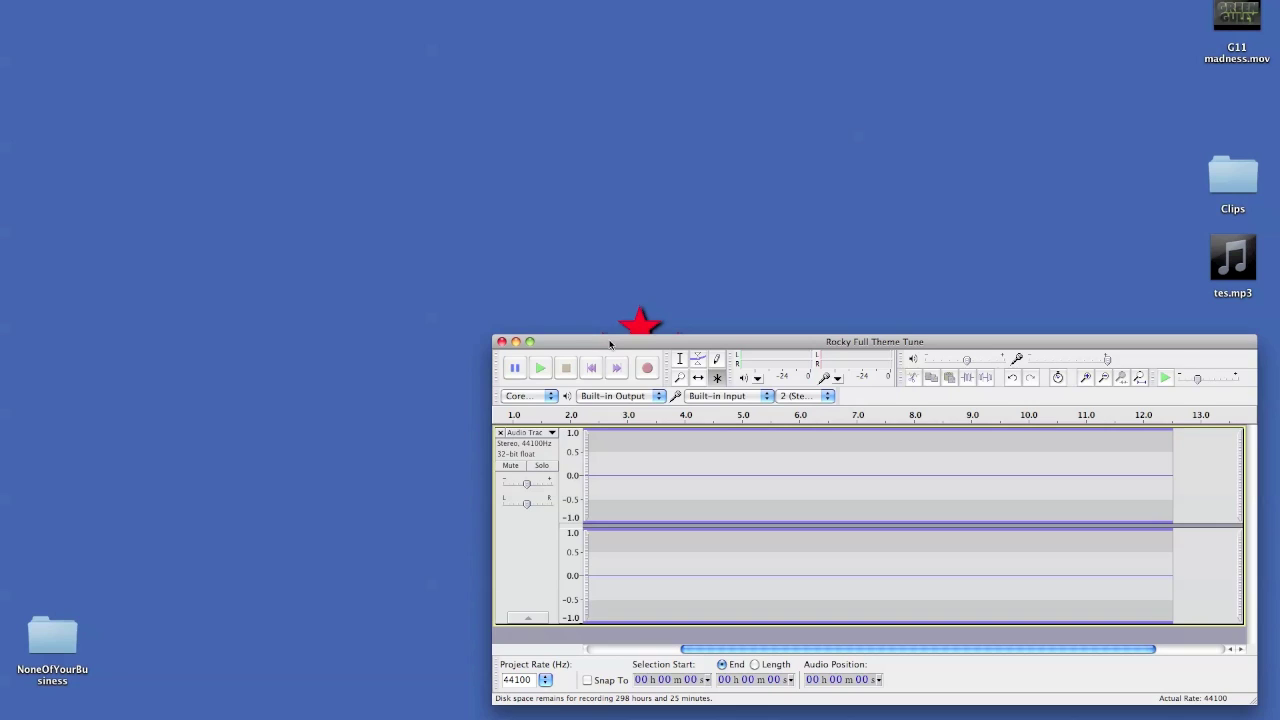
Use Split Stereo to Mono, then set track 1 gain to +6 dB and track 2 to -5 dB.
left_click_drag(610, 344, 290, 52)
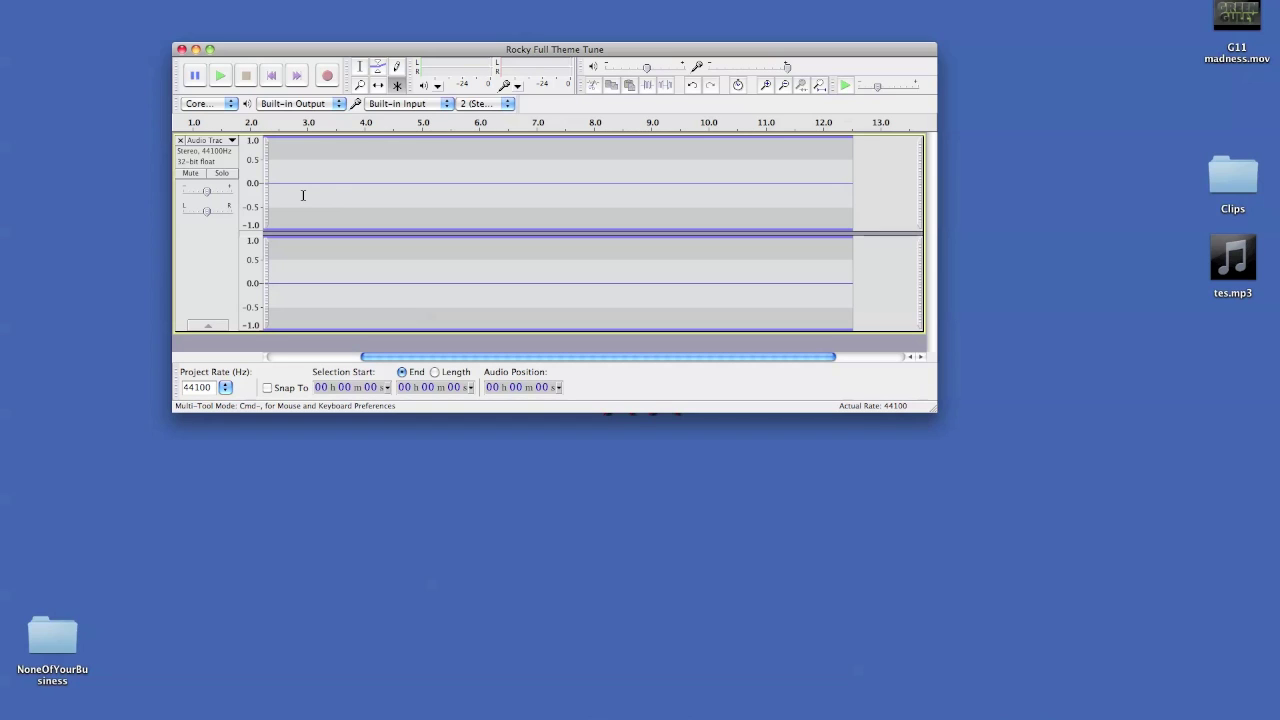
left_click(232, 140)
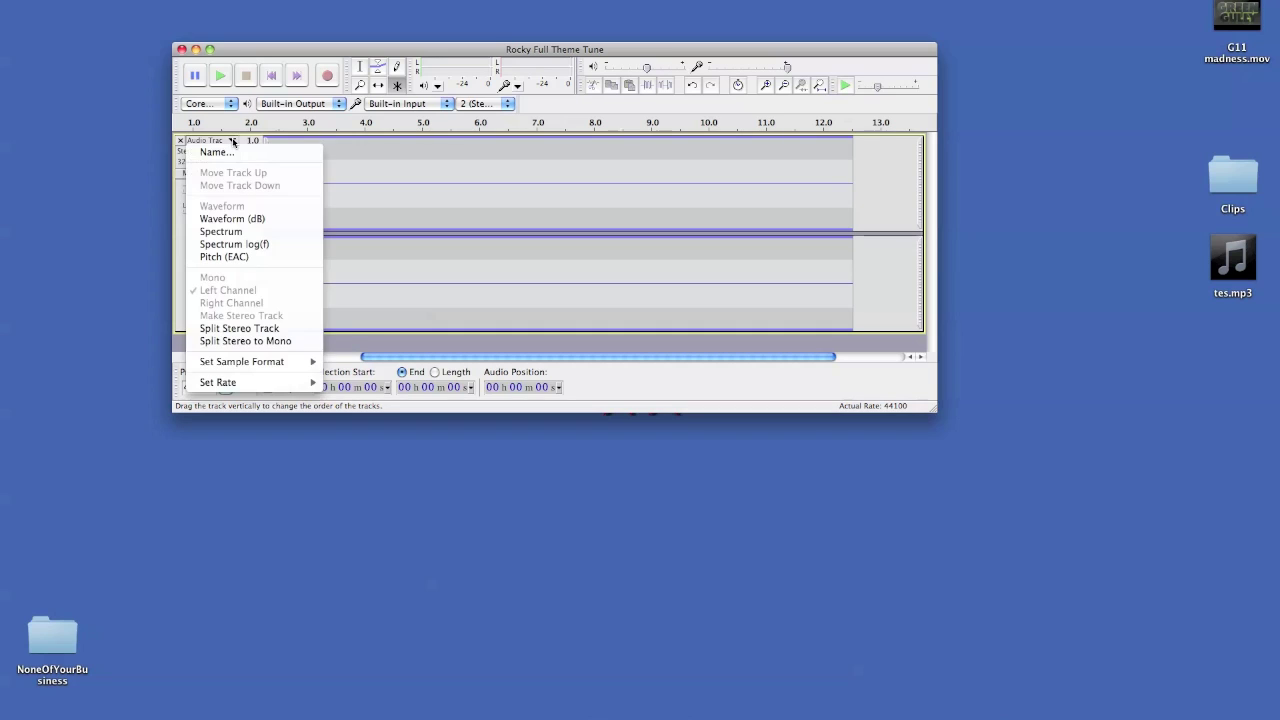
left_click(285, 343)
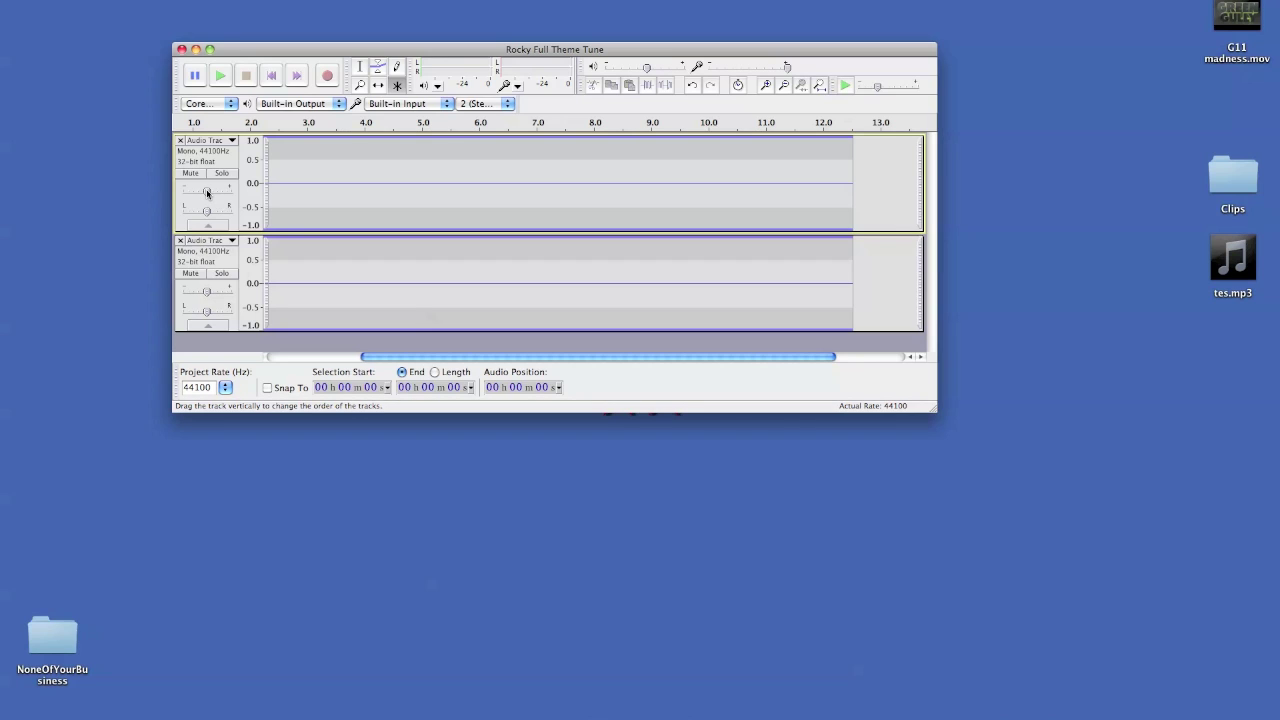
mouse_move(207, 193)
left_mouse_down()
mouse_move(219, 192)
mouse_move(181, 194)
mouse_move(225, 199)
left_mouse_up()
left_click_drag(206, 290, 195, 292)
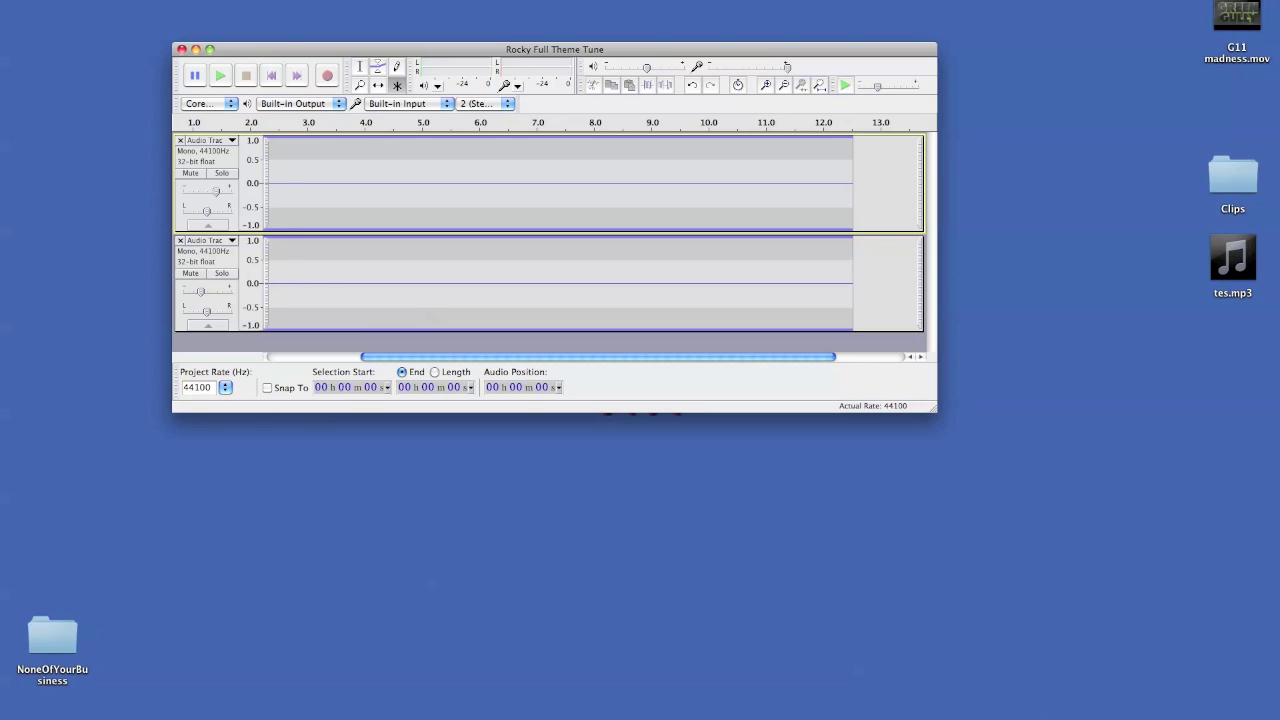
Export the mix from File > Export as test.mp3 to the Desktop, accepting the mono mixdown.
left_click(120, 0)
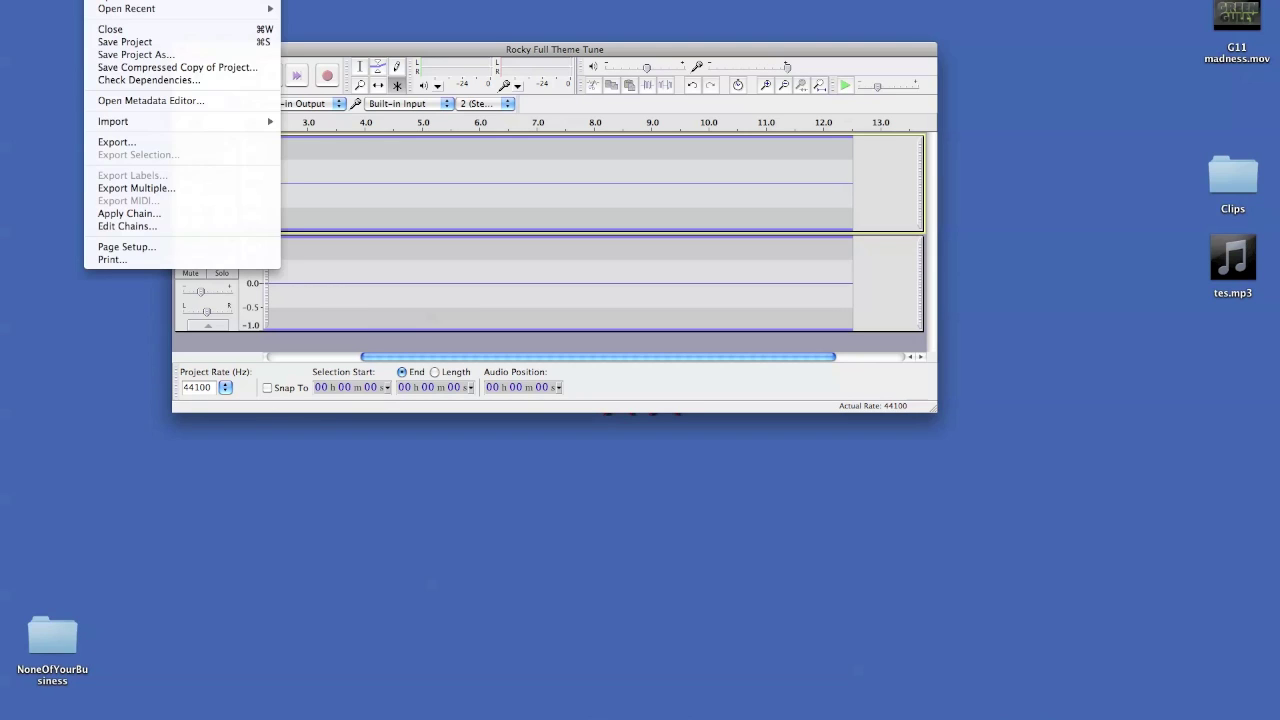
left_click(195, 143)
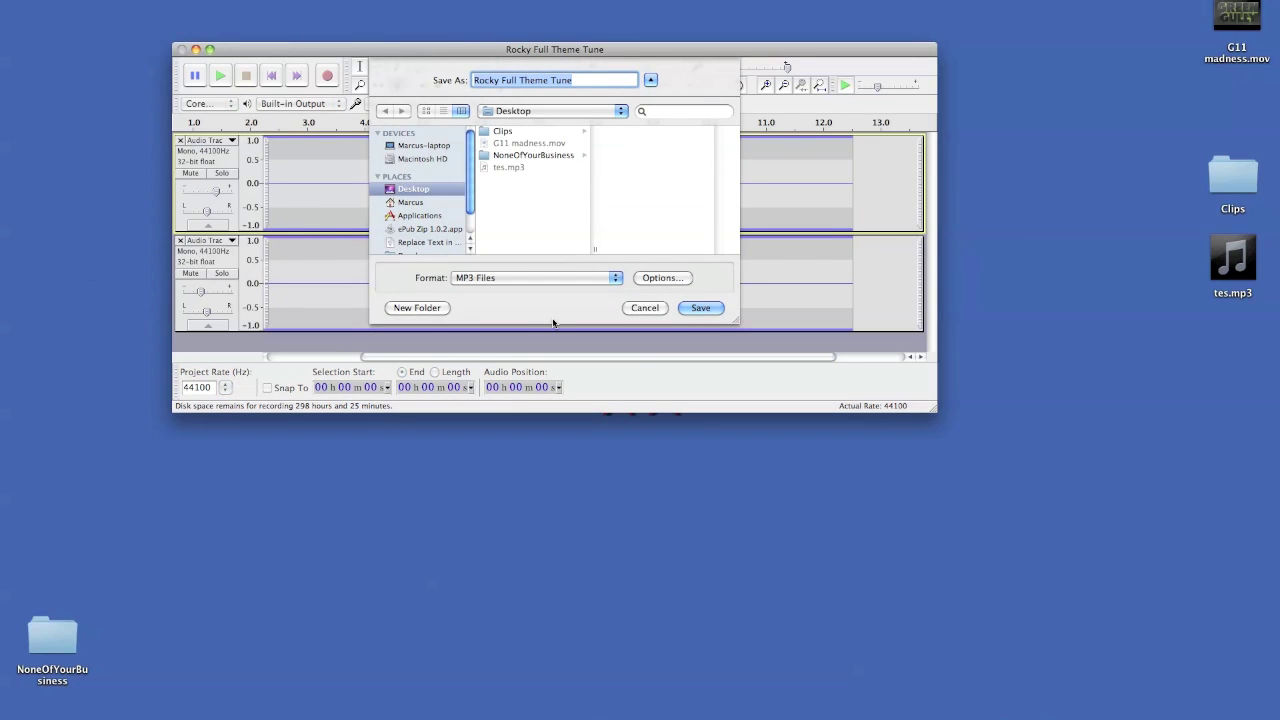
type("test")
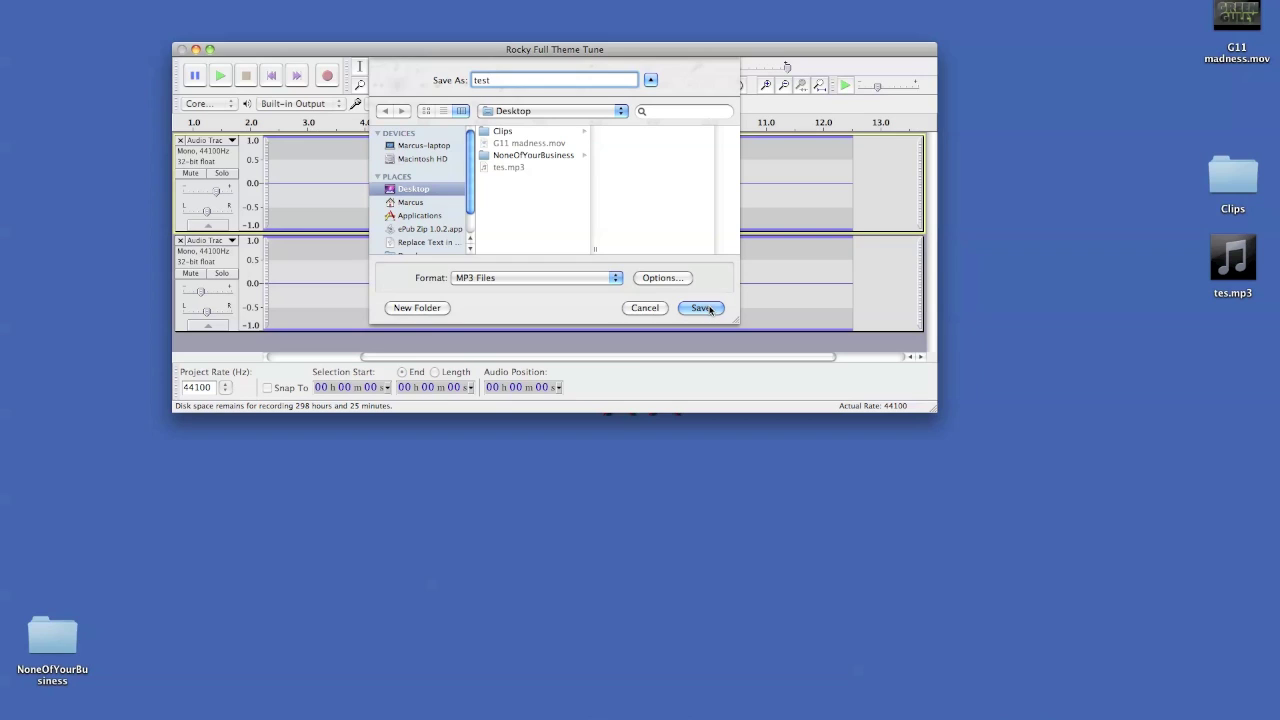
left_click(703, 308)
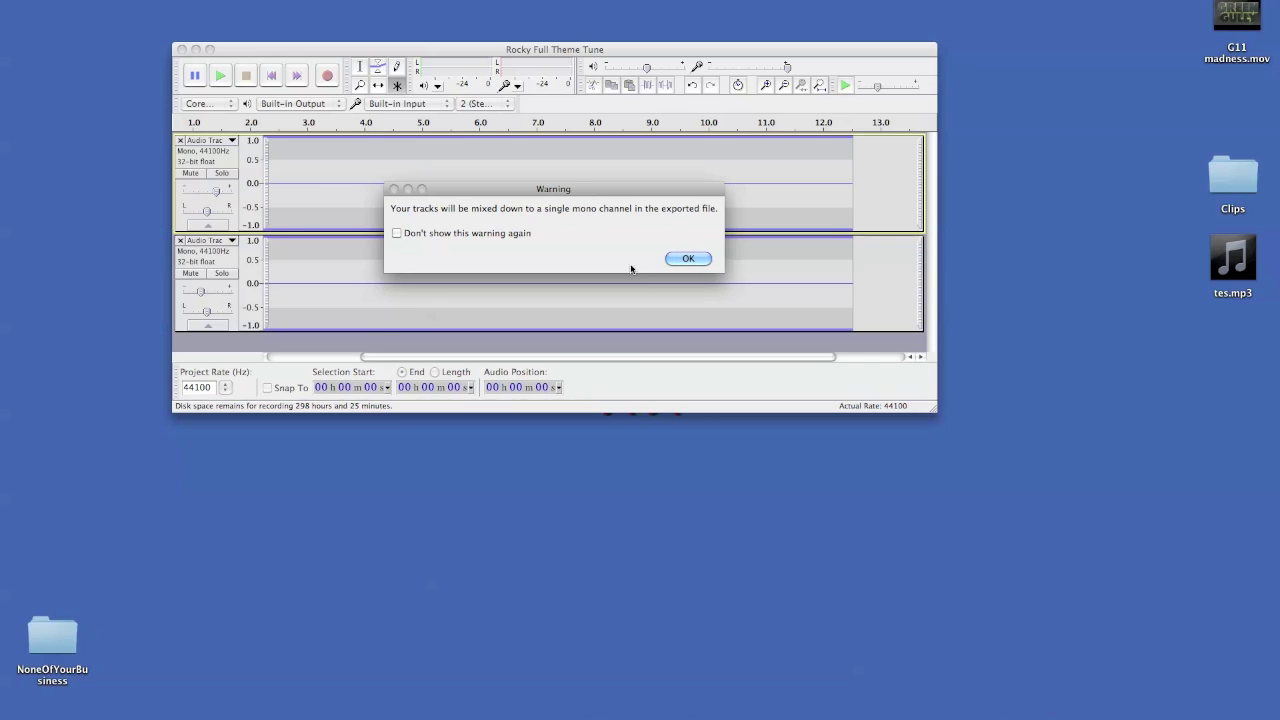
left_click(680, 258)
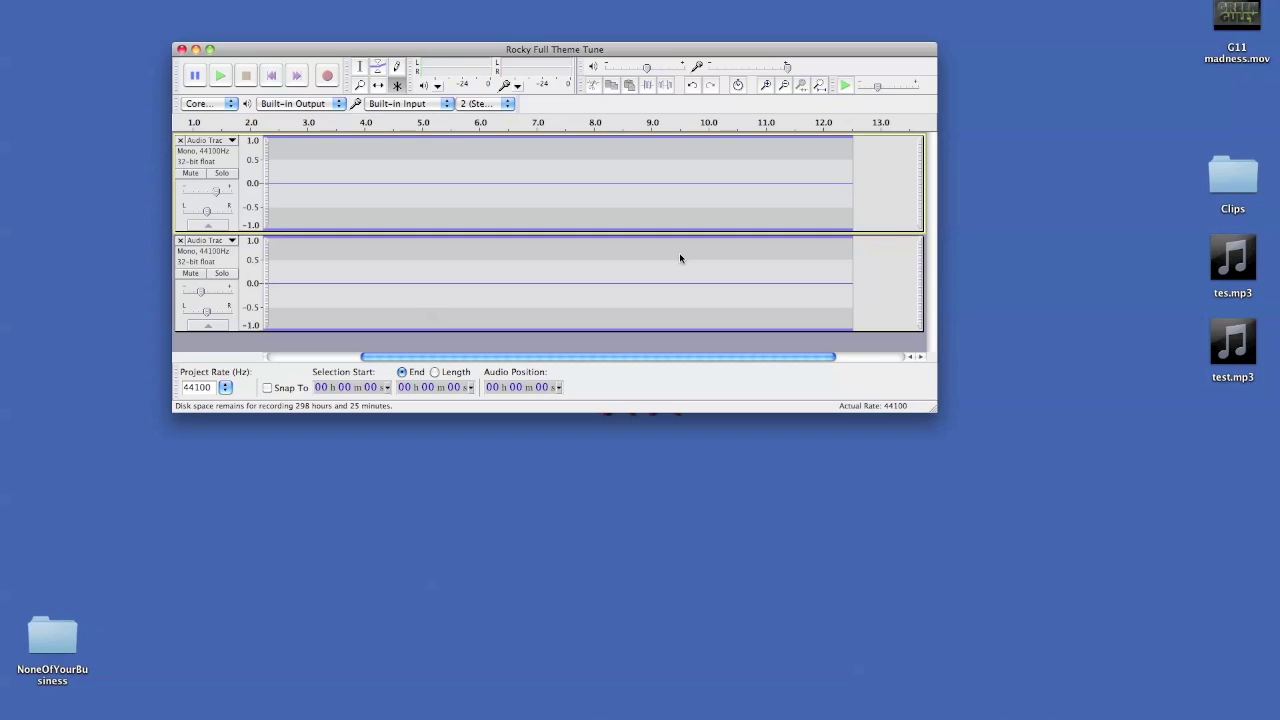
Close the Audacity project with Cmd+W, declining to save changes.
key("super+w")
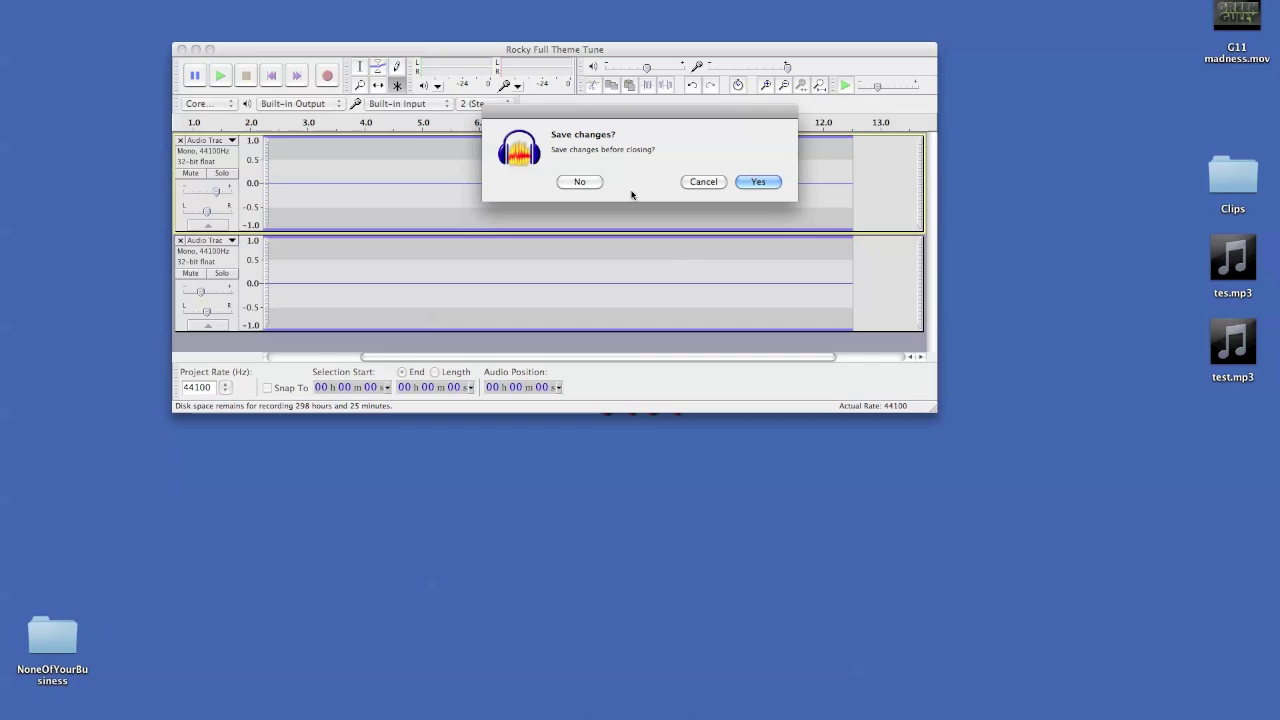
left_click(580, 181)
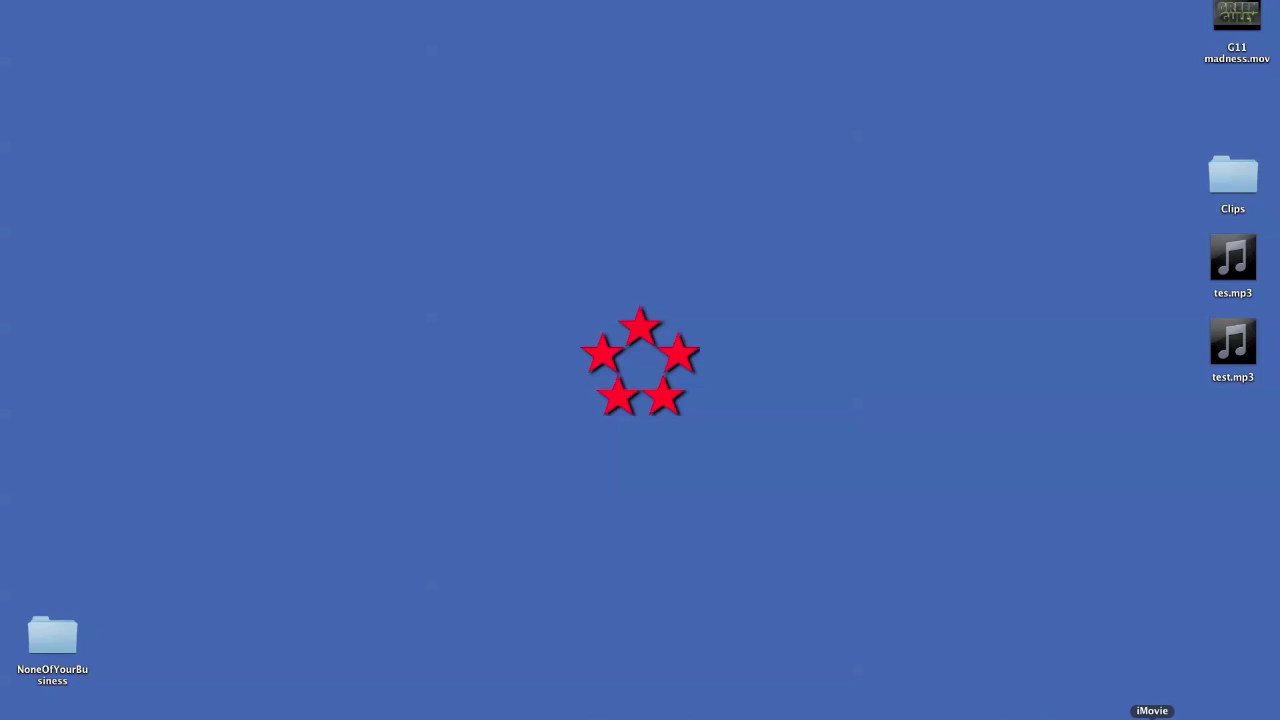
Launch iMovie and create a new project named test (Widescreen 16:9, 30 fps).
left_click(1152, 716)
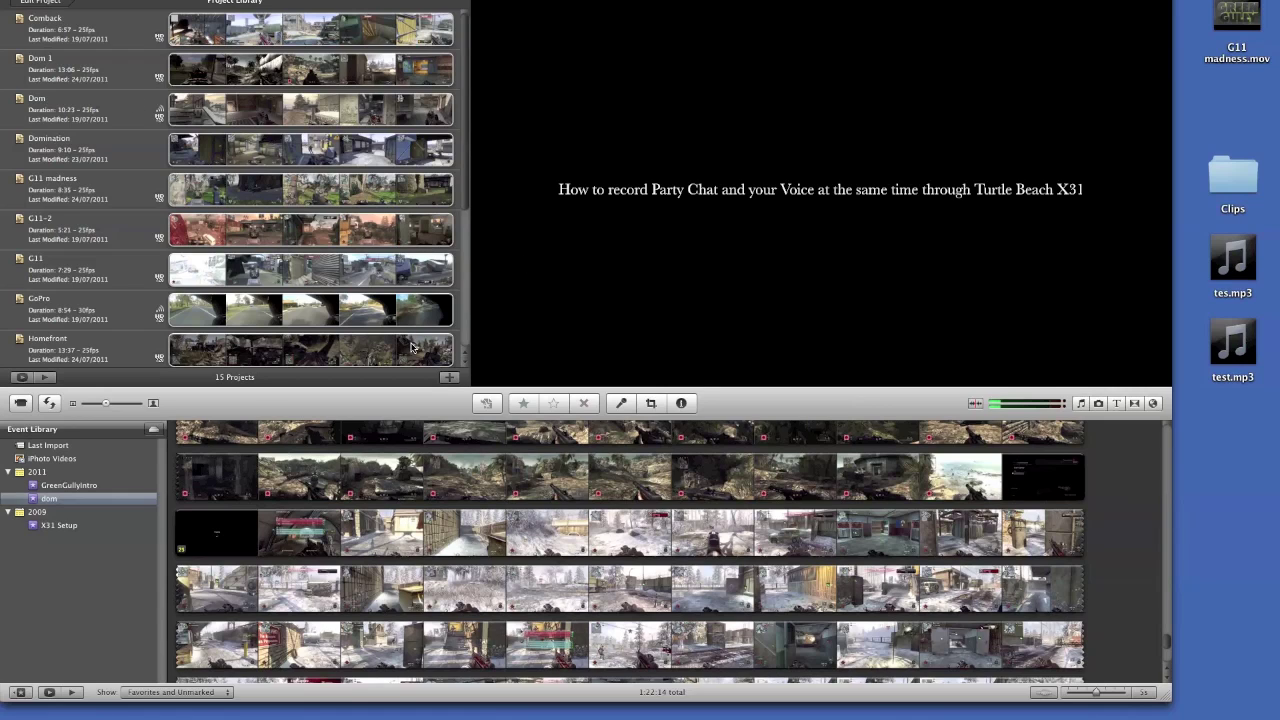
left_click(448, 378)
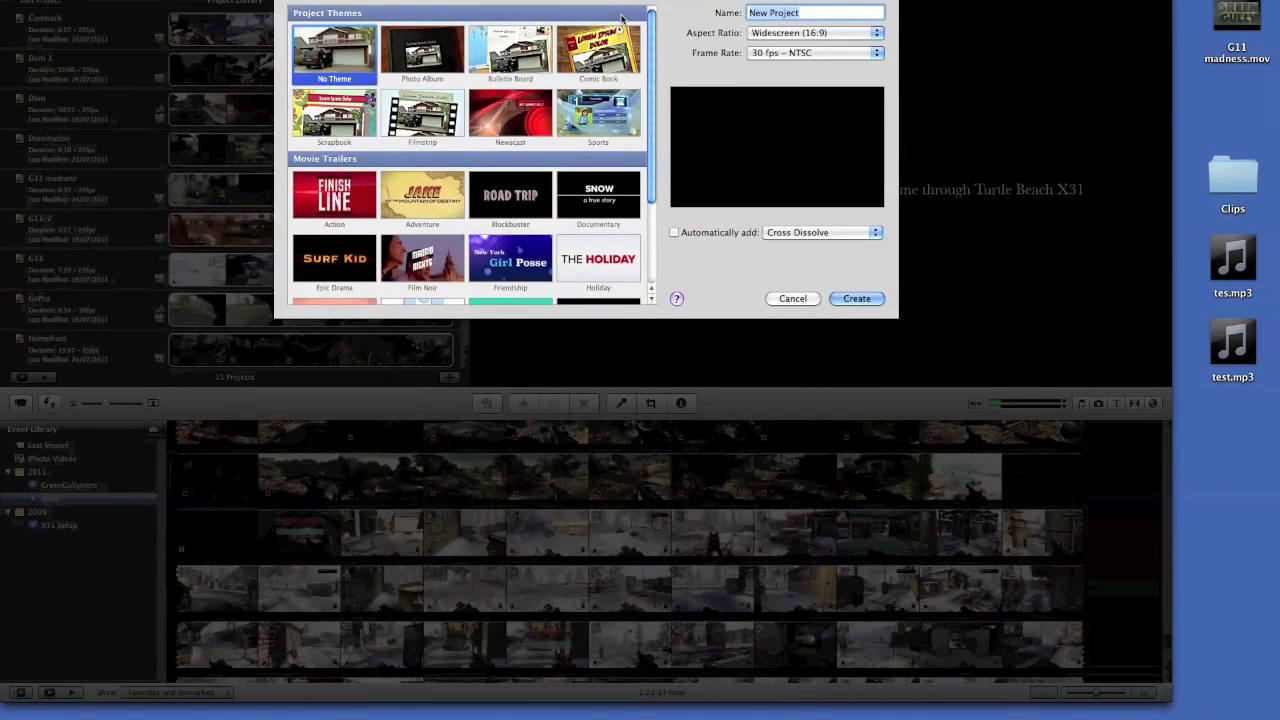
type("test")
left_click(852, 302)
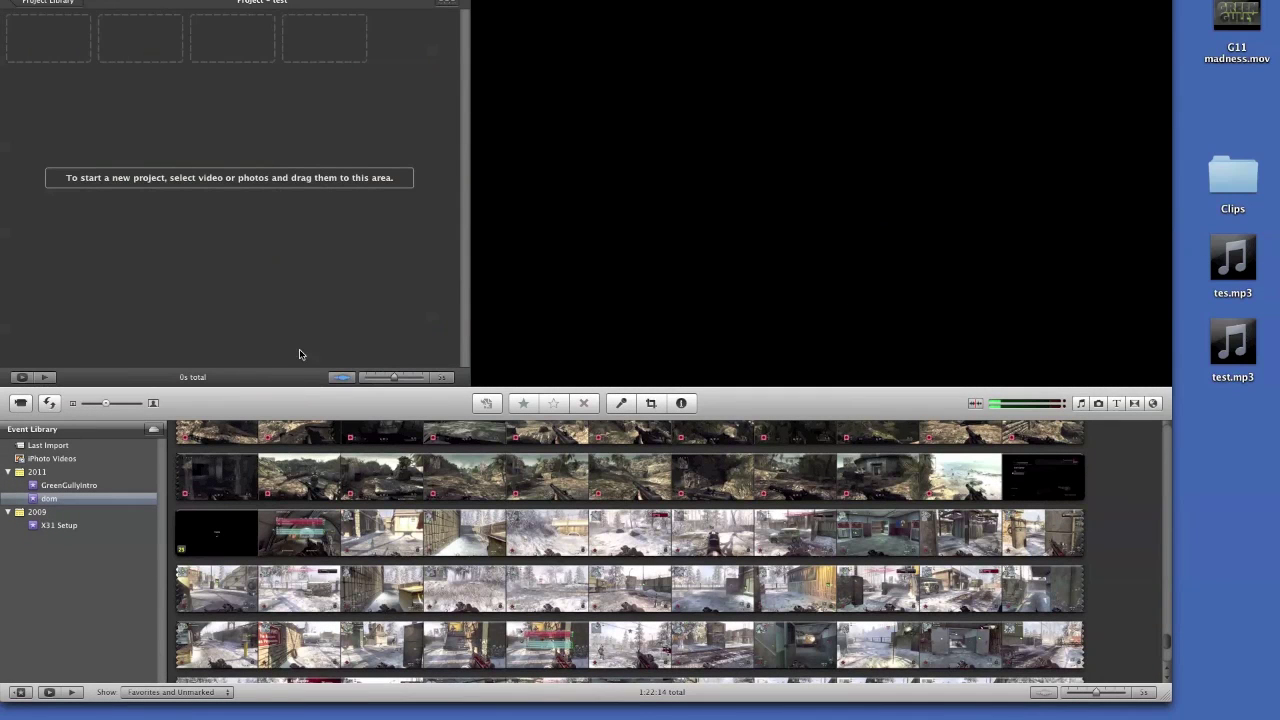
Add the whole 6:25 gameplay clip to the test project, switching the project to 25 fps.
double_click(305, 594)
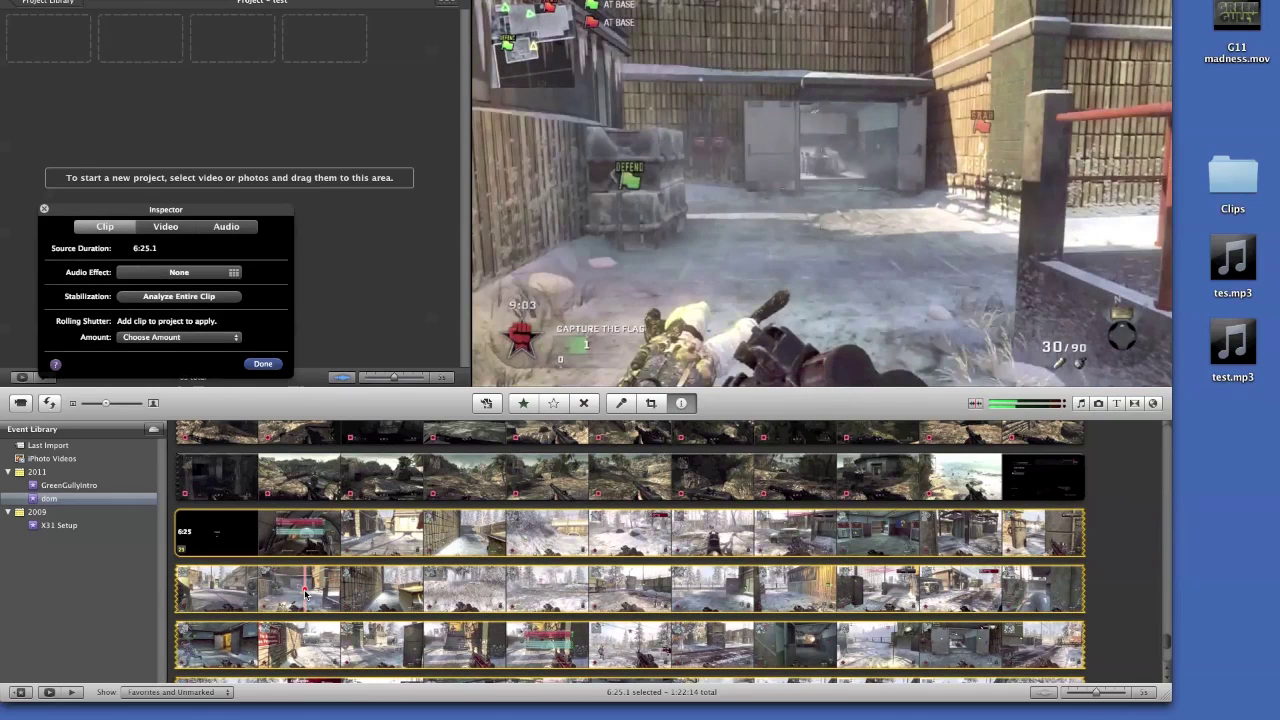
key("i")
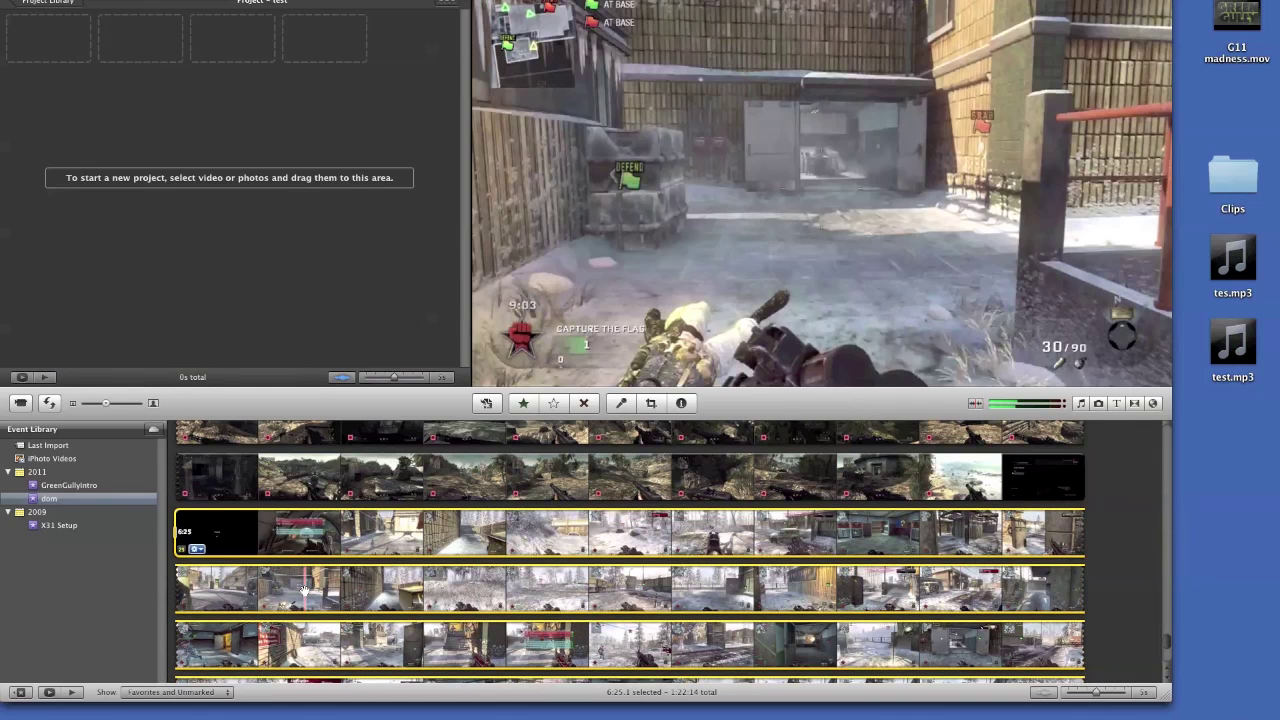
left_click_drag(215, 590, 51, 37)
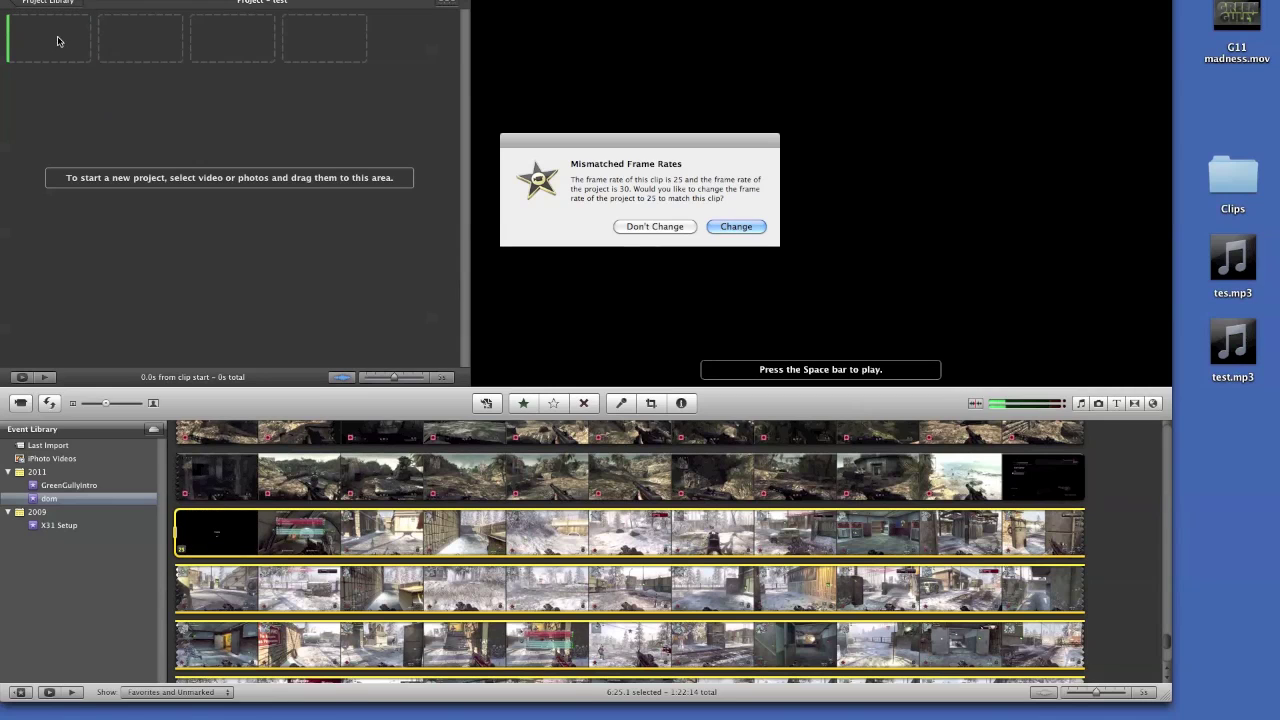
left_click(736, 227)
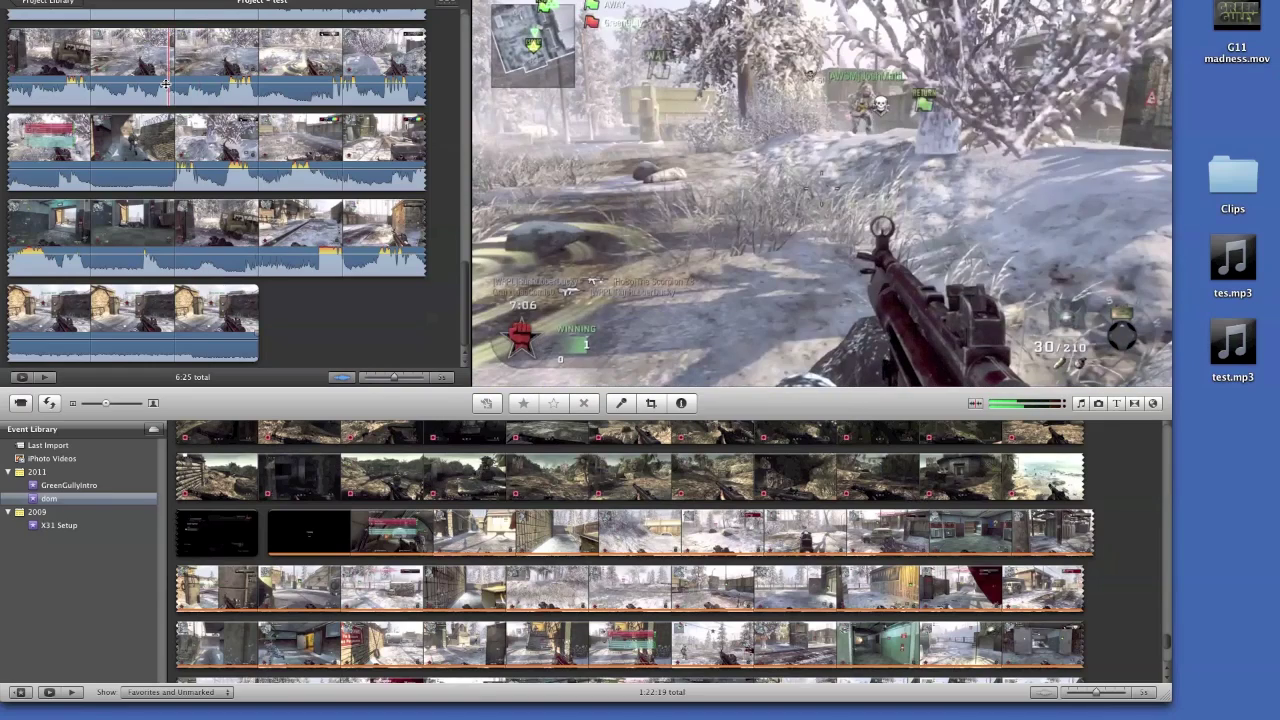
Lower the gameplay clip's volume to 24%, play to check audio, and select test.mp3 on the desktop.
left_click_drag(166, 93, 169, 99)
scroll(170, 101, "up", 15)
key("space")
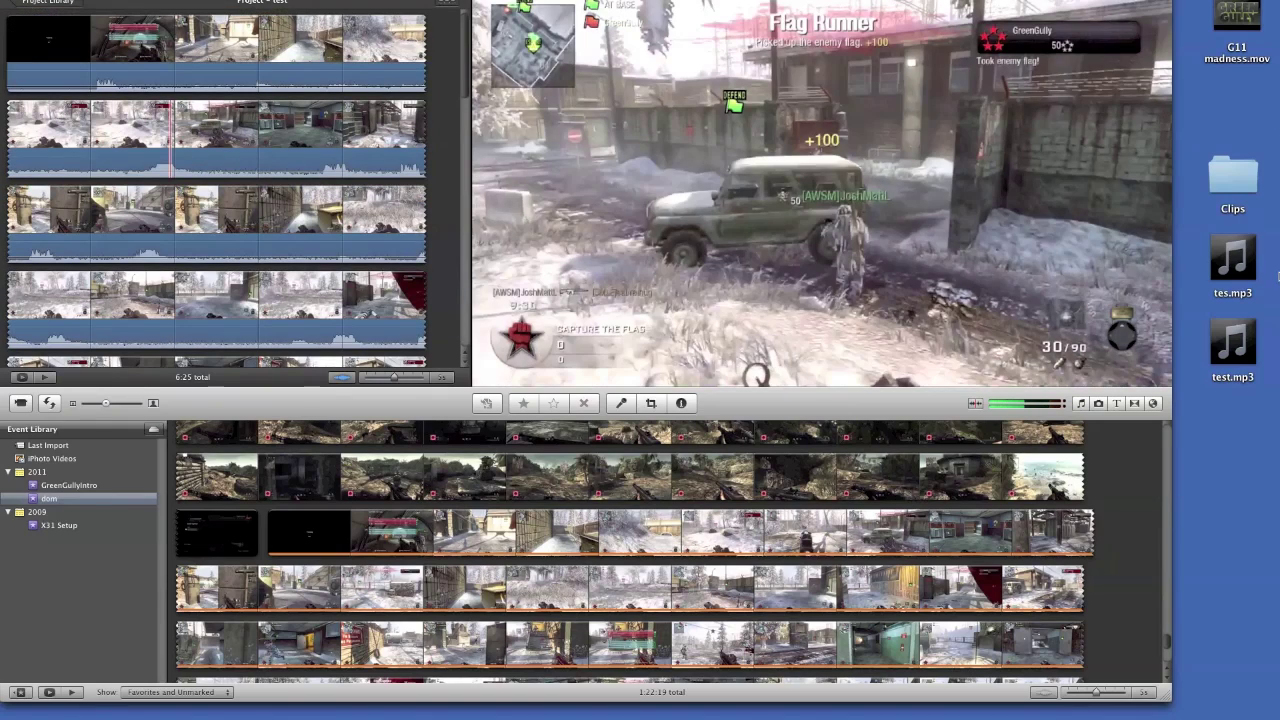
left_click(1234, 345)
Drop test.mp3 into the project and delete the old test voice clip.
left_click_drag(1234, 345, 10, 96)
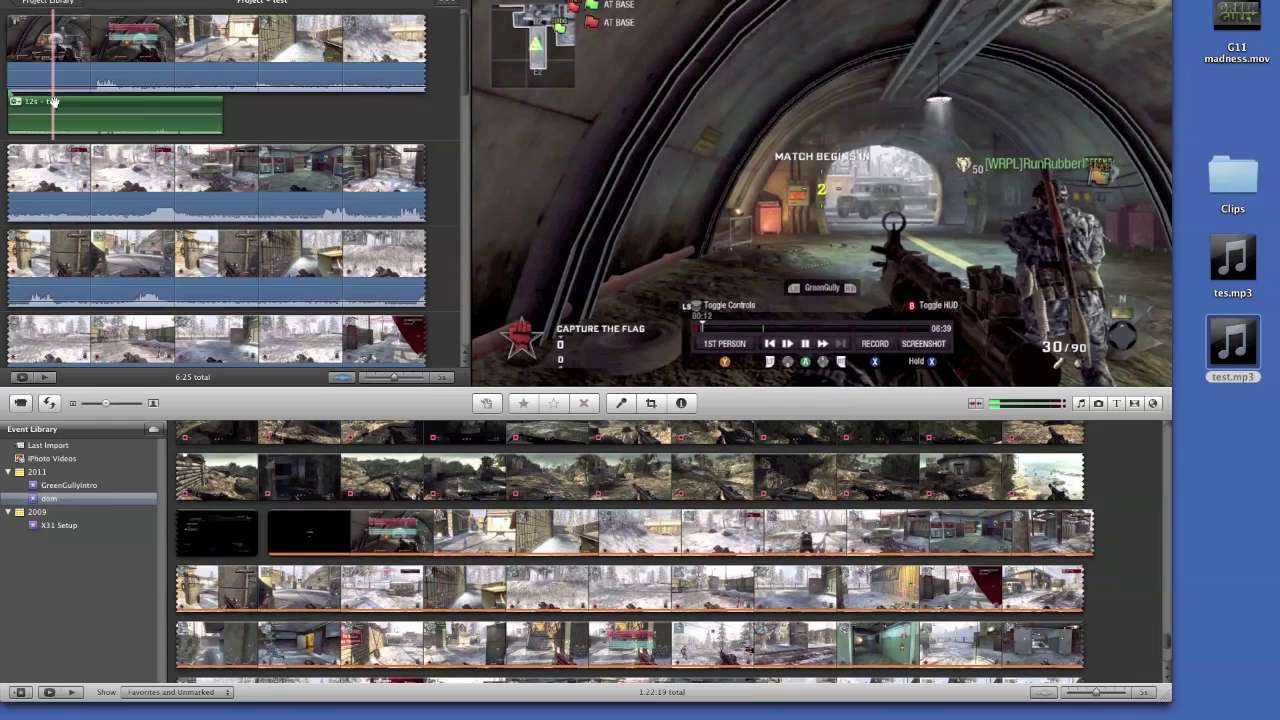
left_click(56, 100)
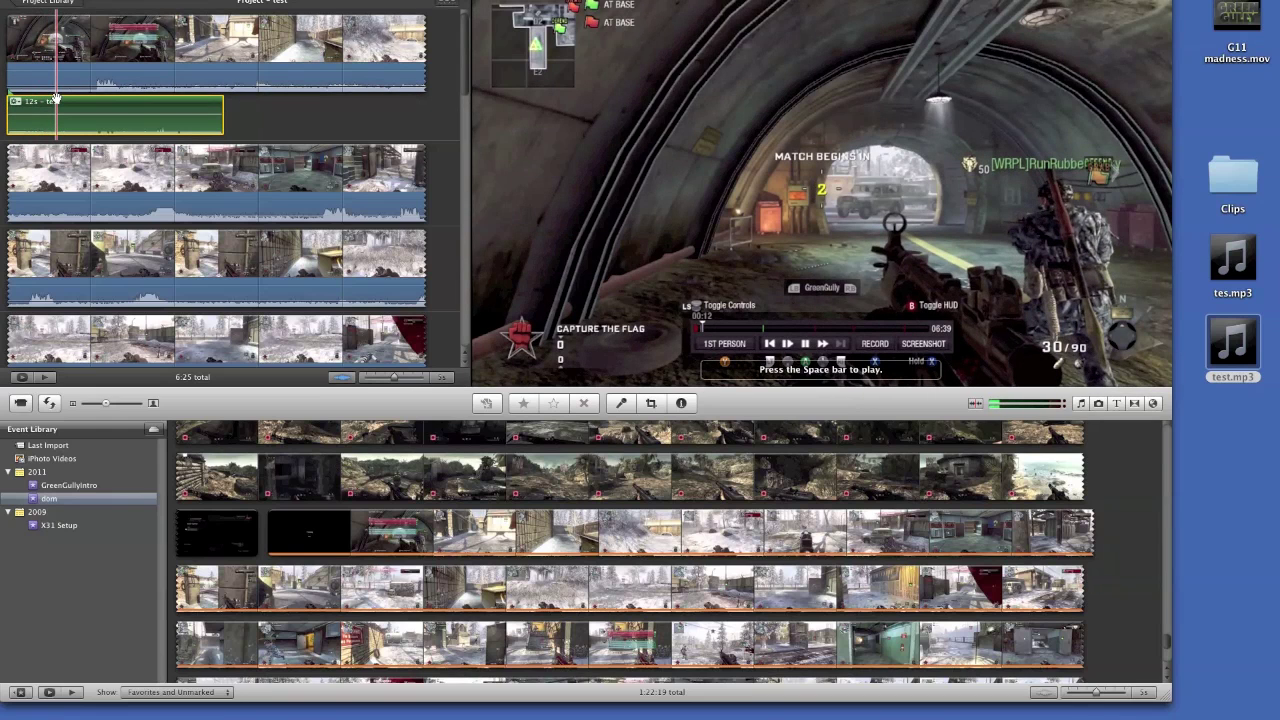
key("Delete")
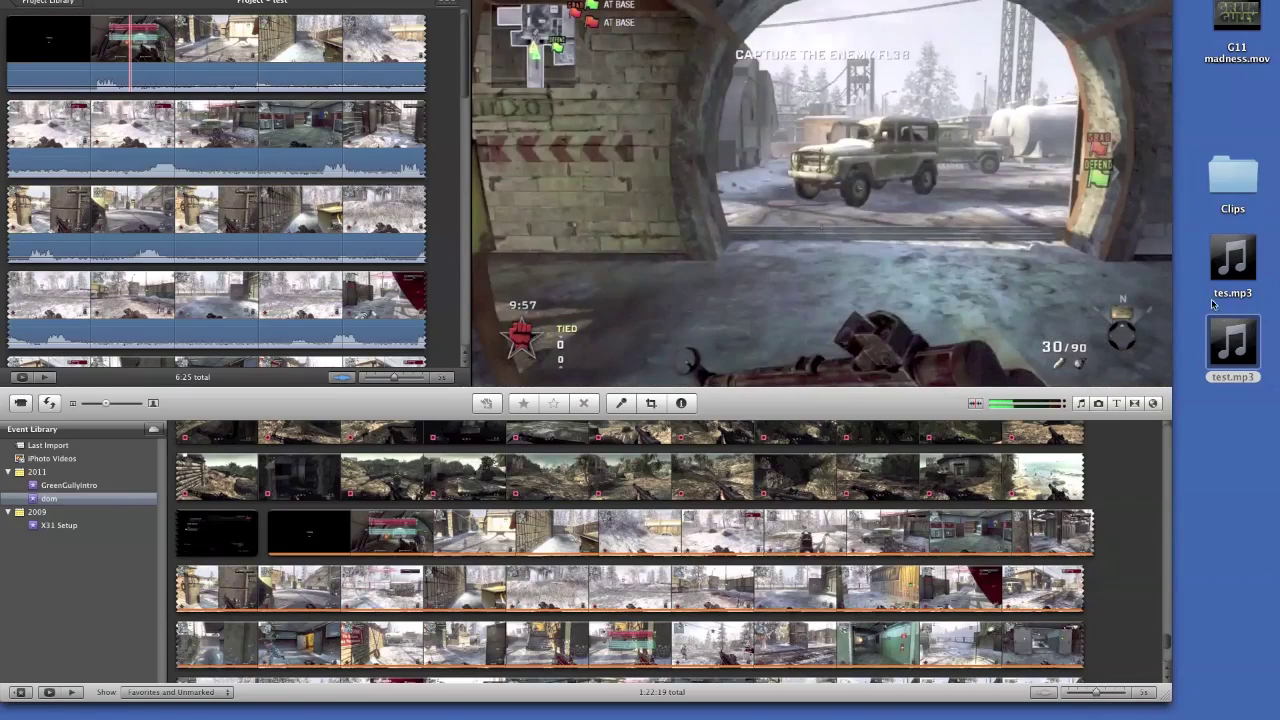
Place test.mp3 under the first clip, aligned at 0.0s from clip start, and adjust its end.
left_click_drag(1226, 330, 86, 12)
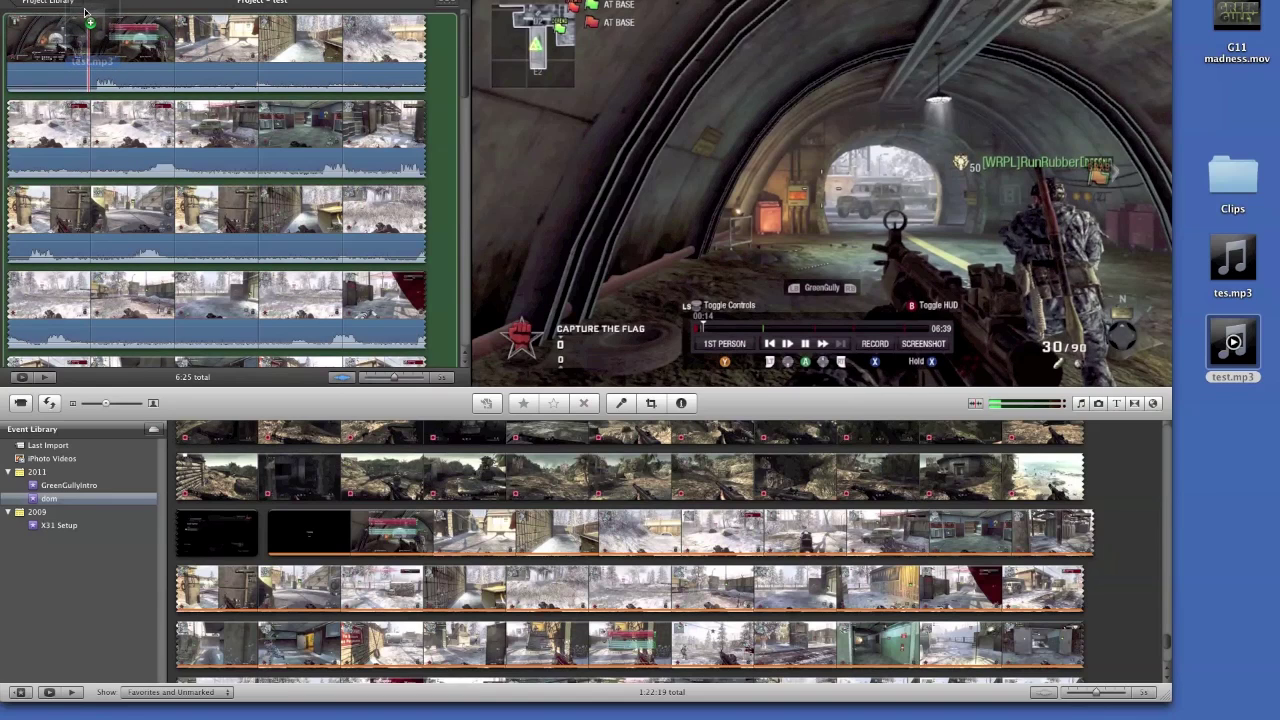
left_click_drag(86, 12, 86, 12)
left_click_drag(86, 12, 8, 82)
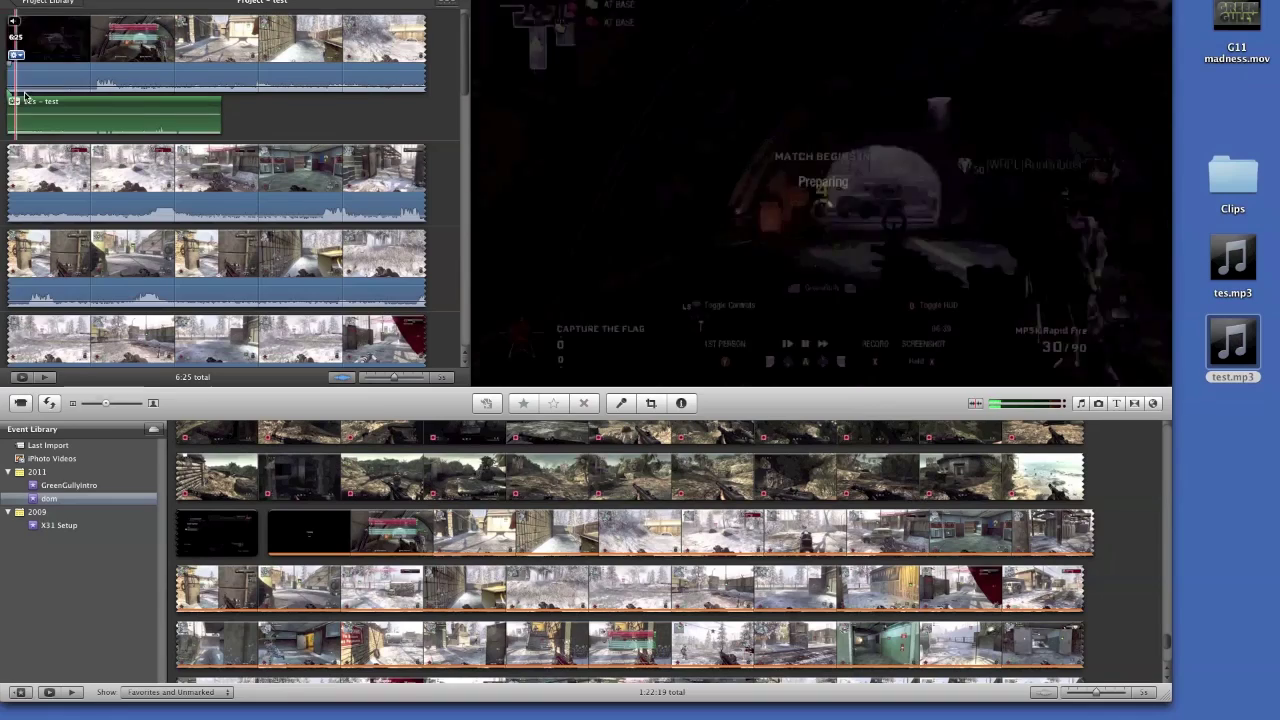
left_click_drag(31, 101, 218, 250)
left_click_drag(73, 43, 24, 22)
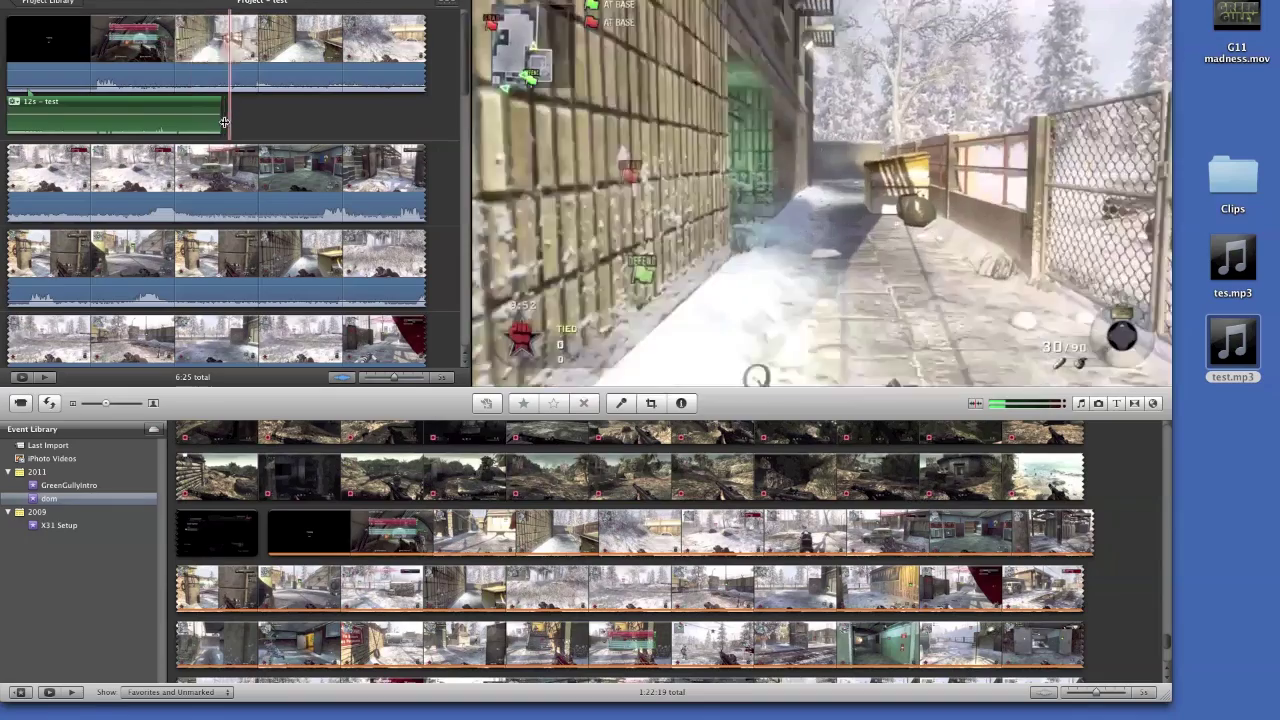
left_click_drag(221, 119, 324, 125)
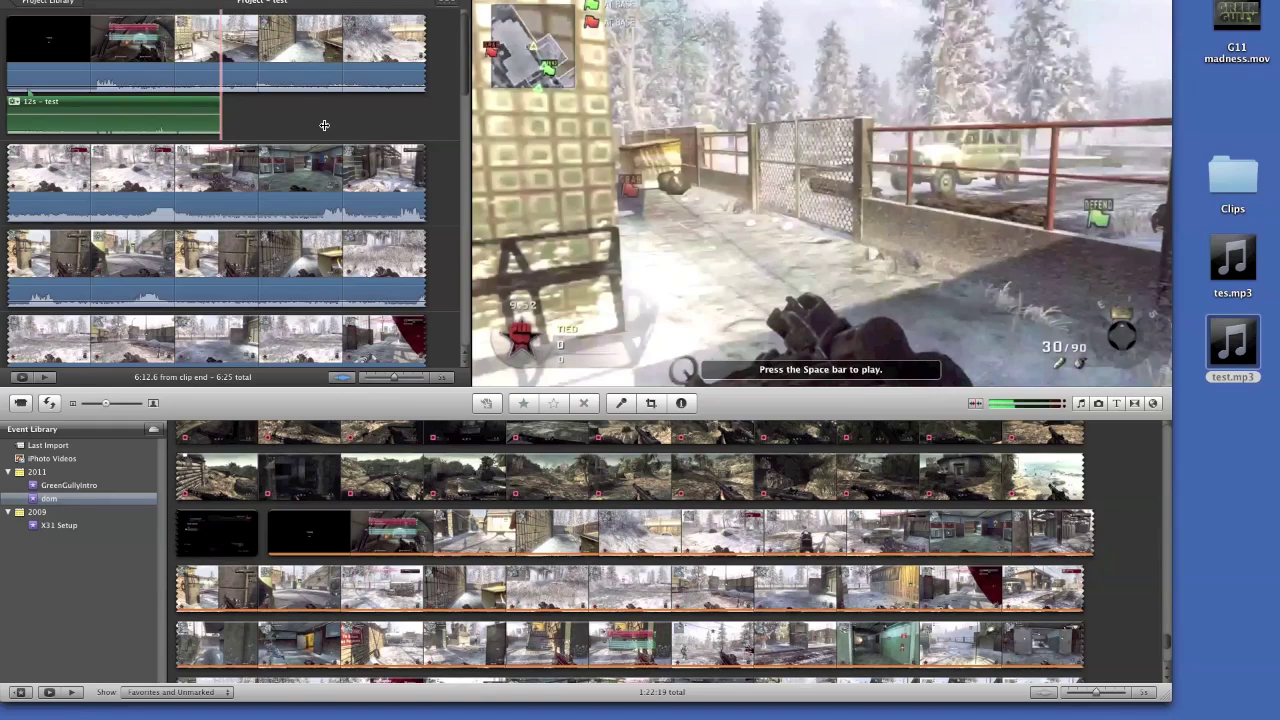
Shift the test voice clip to 5.0s into the first clip, preview the sync, and open Share.
left_click(180, 97)
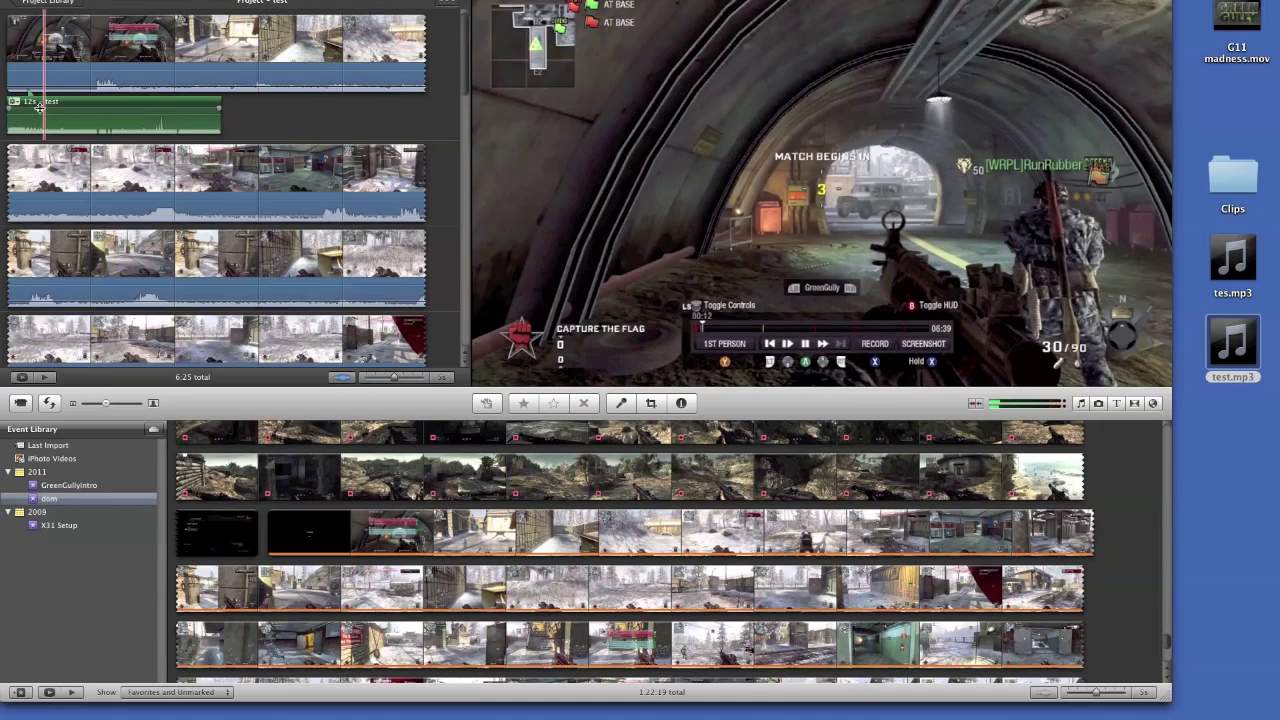
key("space")
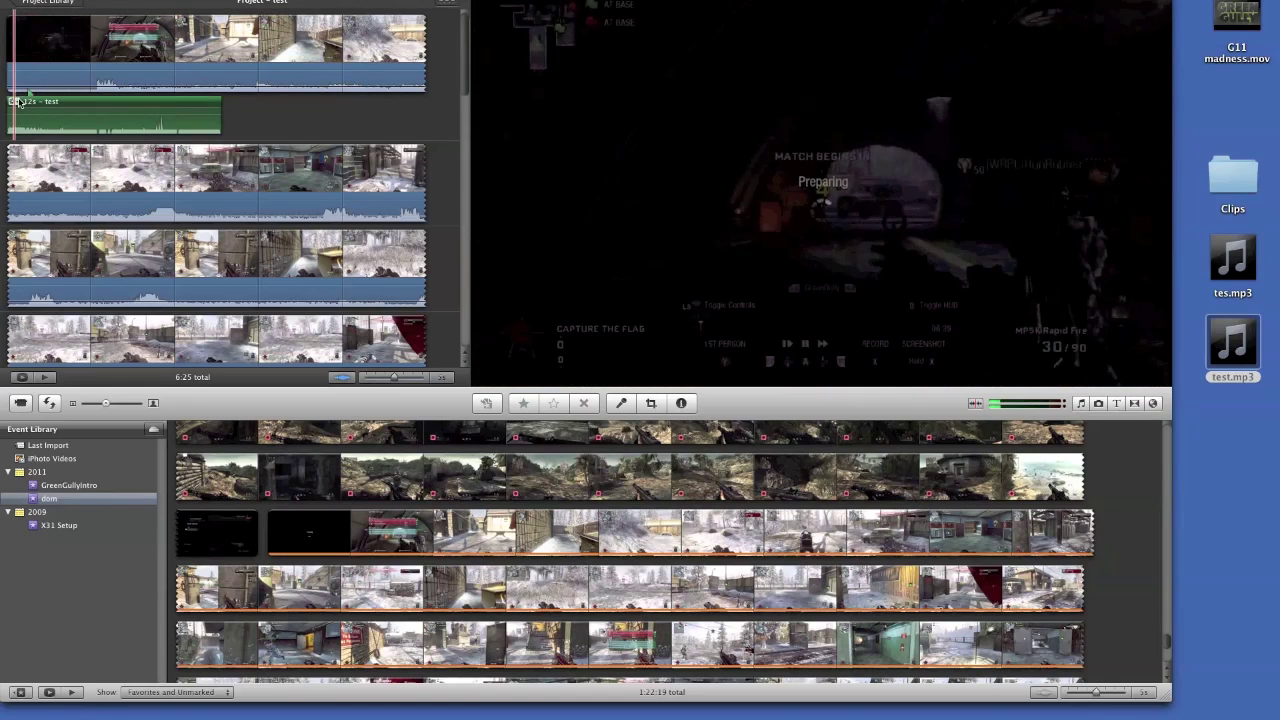
left_click_drag(35, 101, 96, 100)
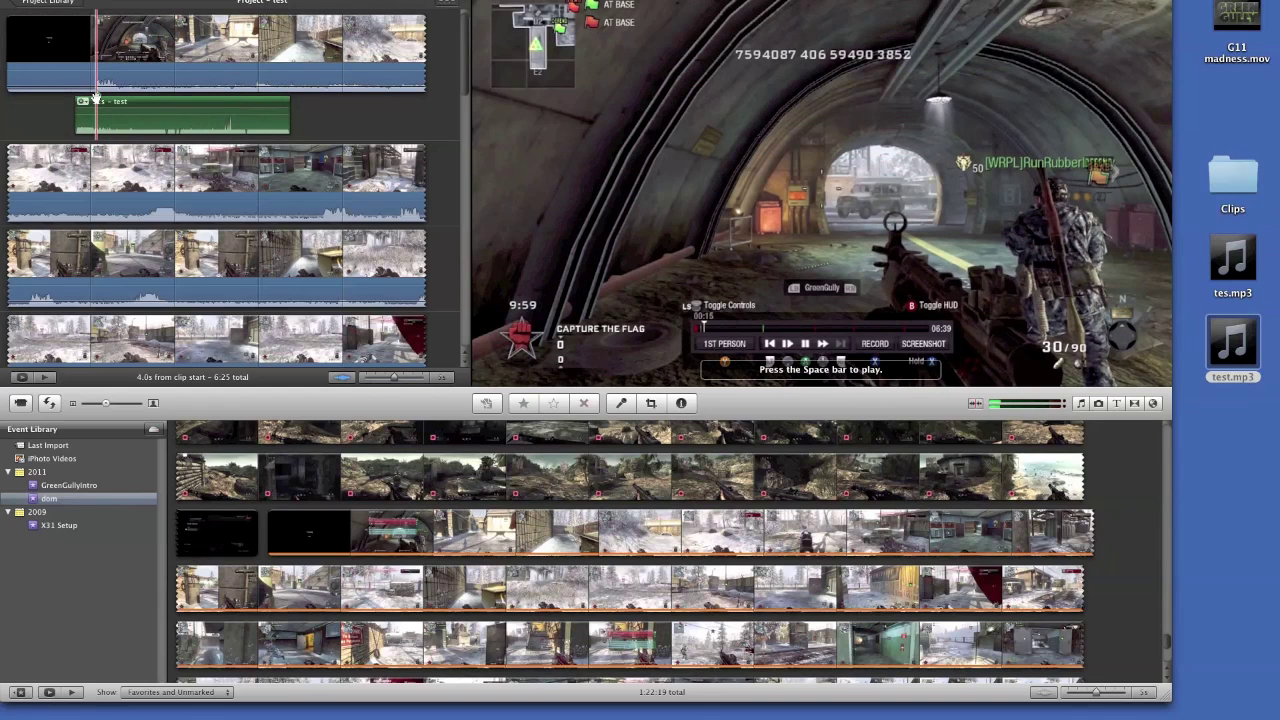
left_click_drag(96, 100, 115, 100)
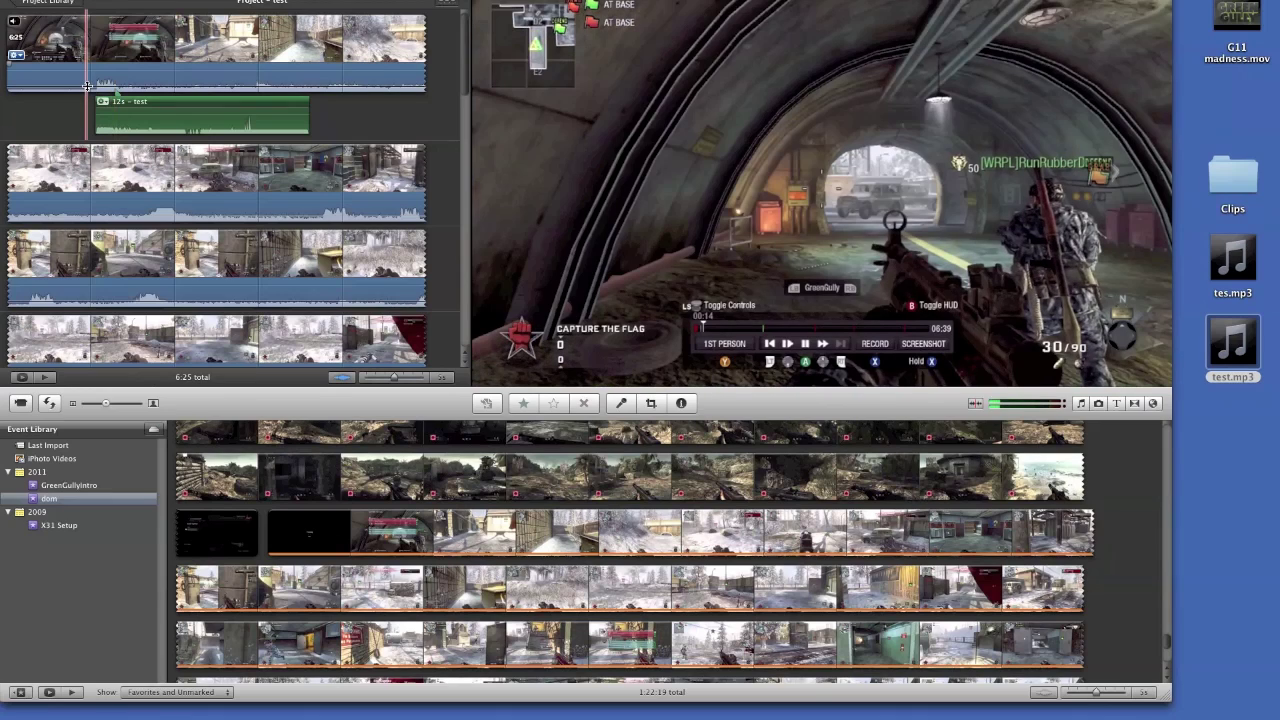
key("space")
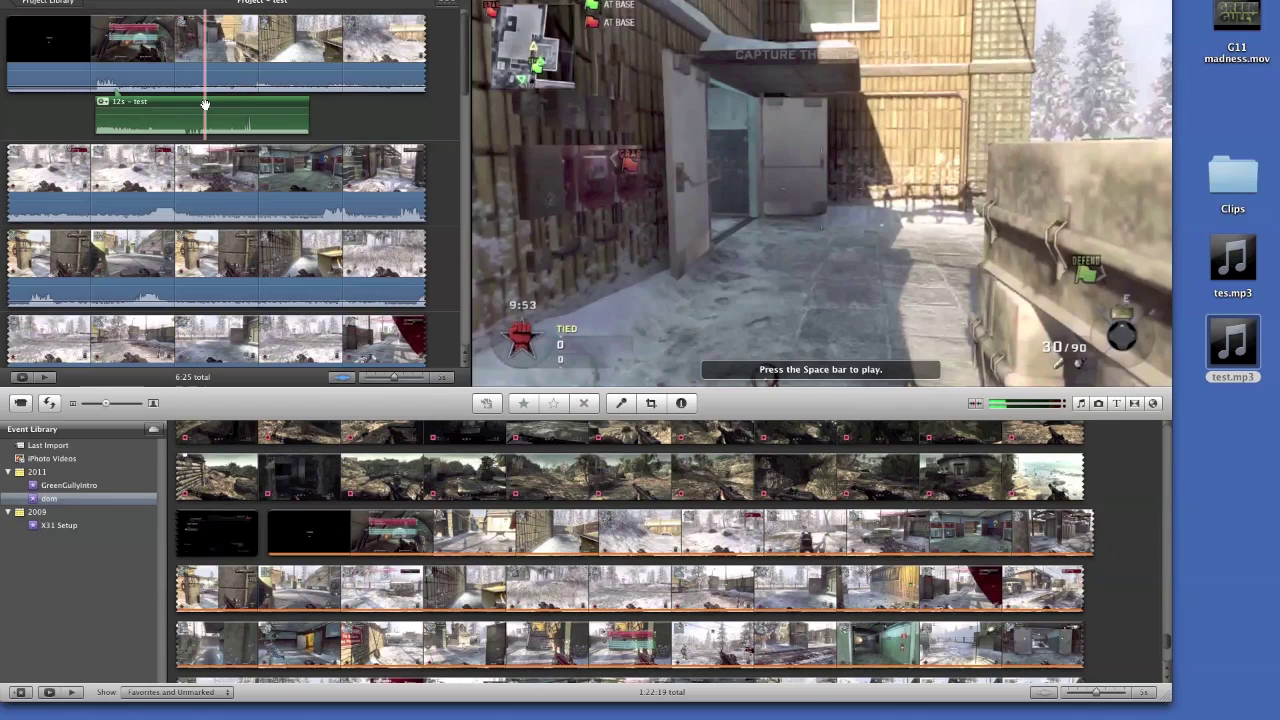
key("space")
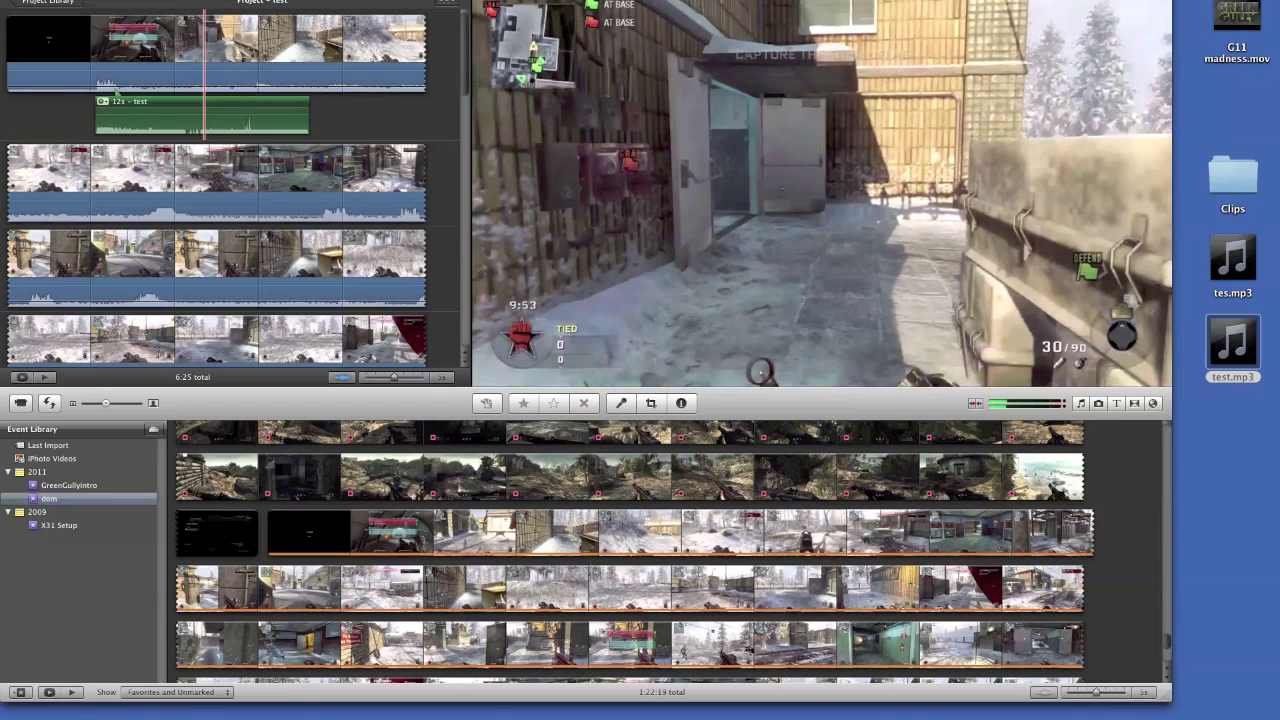
left_click(250, 0)
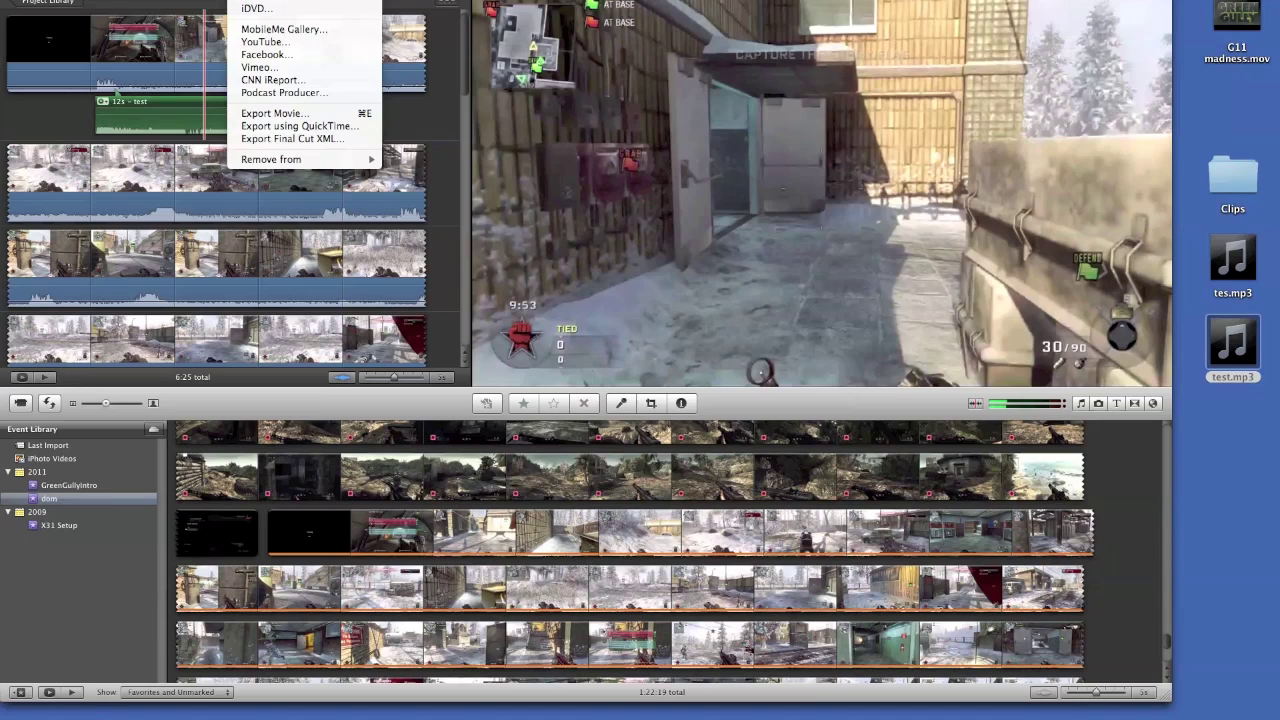
Start exporting the project as test.mov at HD 720p, then cancel the running export.
left_click(274, 117)
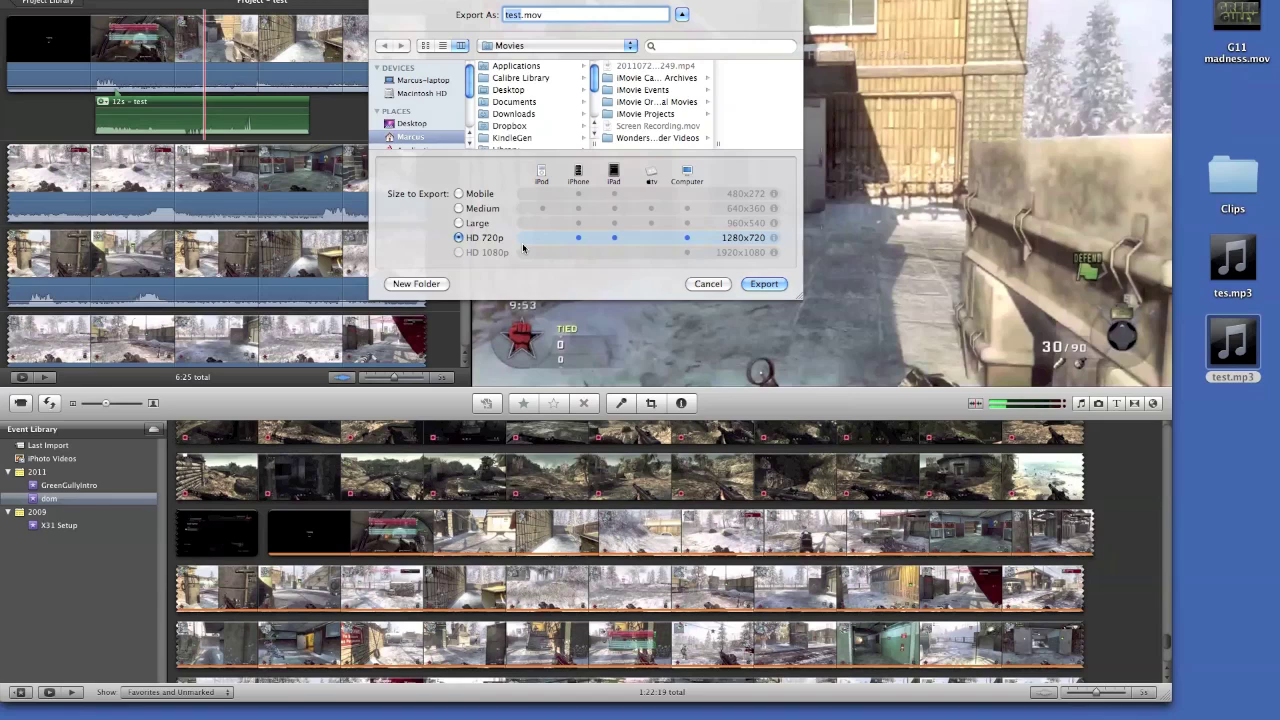
left_click(763, 284)
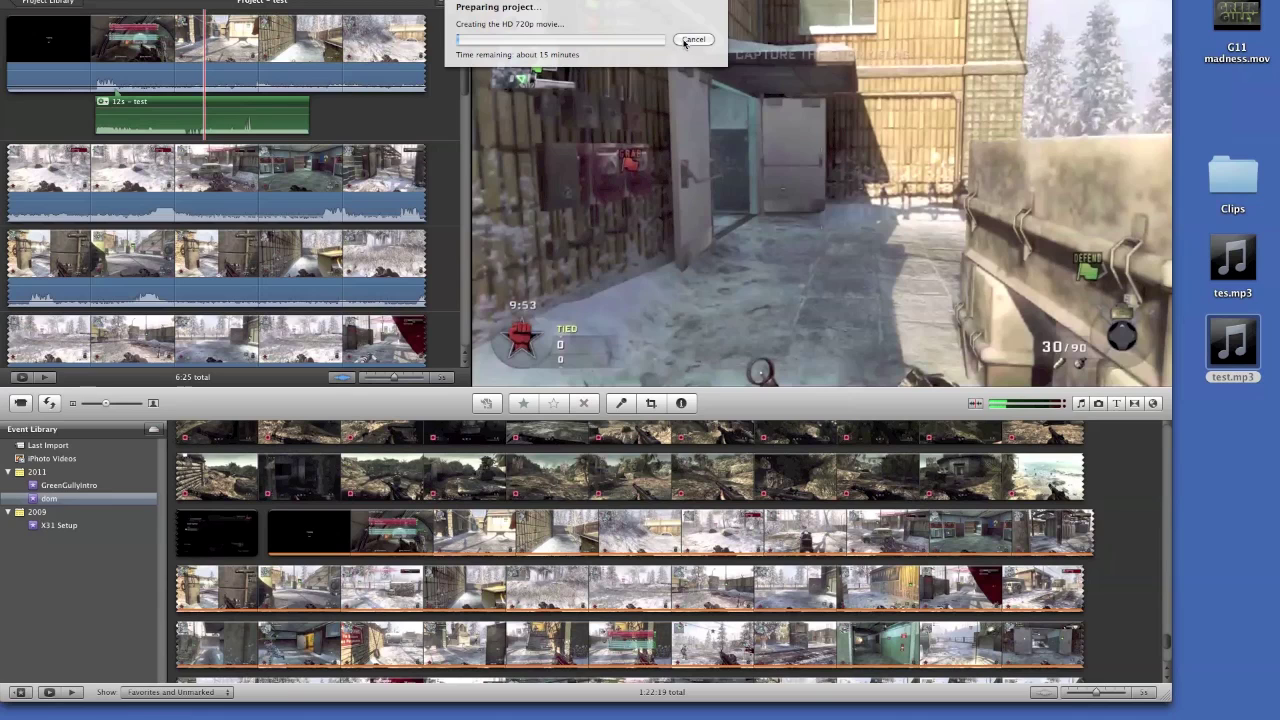
left_click(693, 40)
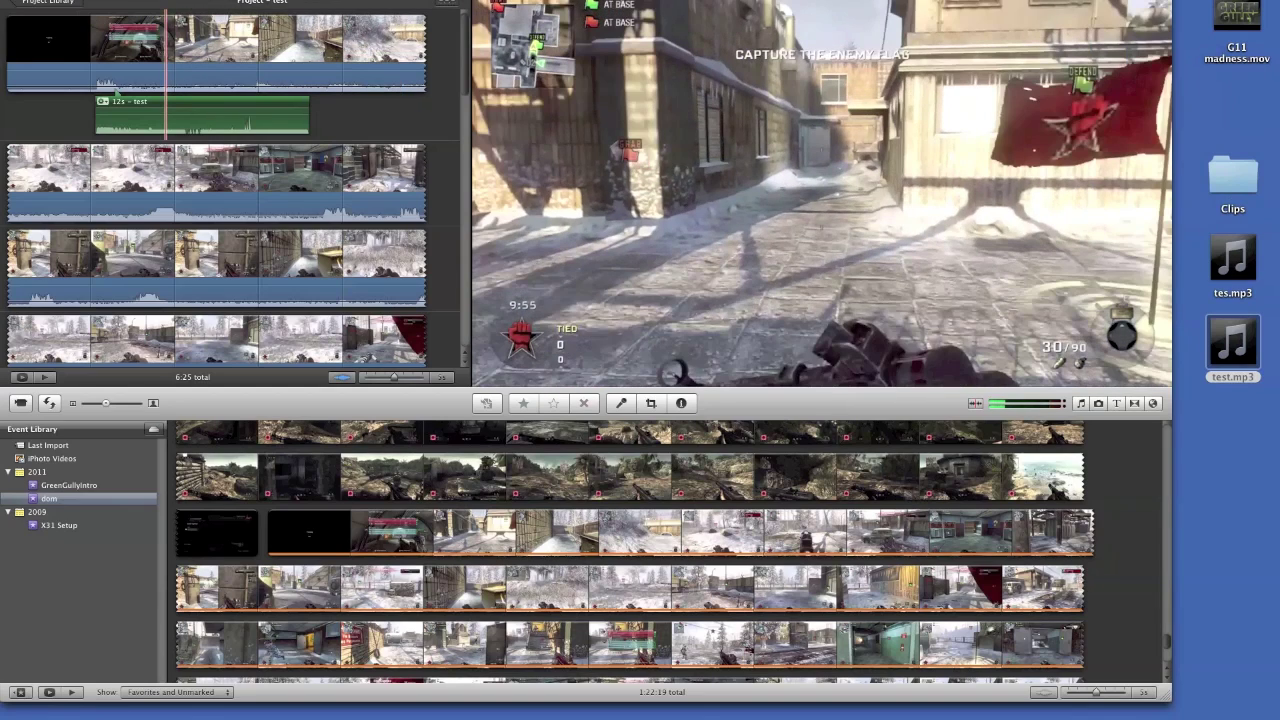
Close iMovie and launch Google Chrome from the Dock to its New Tab page.
key("super+q")
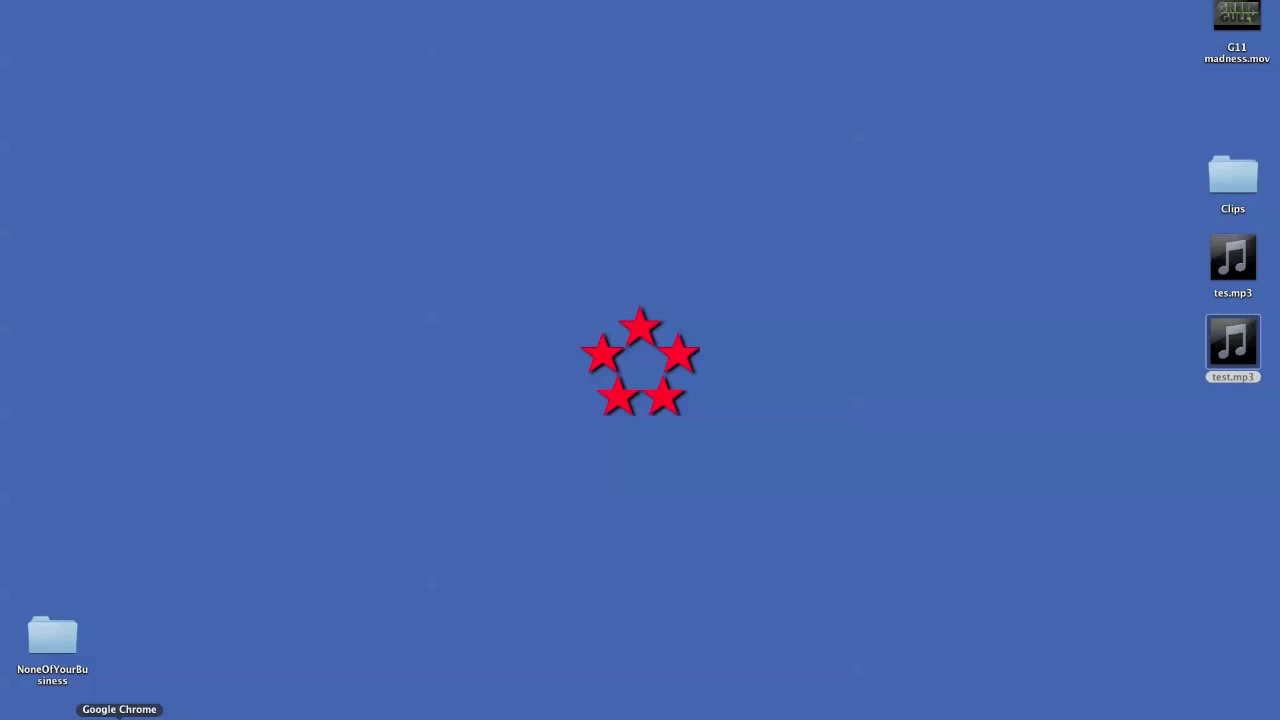
left_click(119, 716)
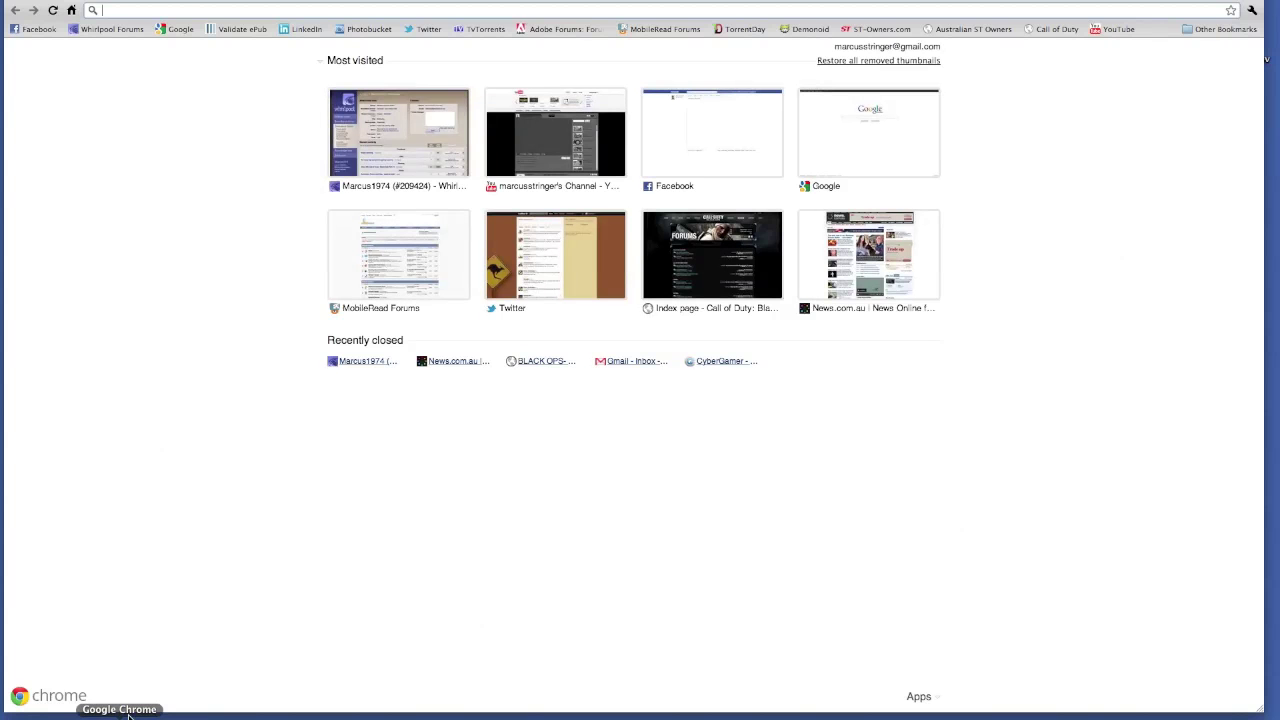
Load the YouTube channel page, pause its autoplaying video, and select the page URL.
left_click(1120, 30)
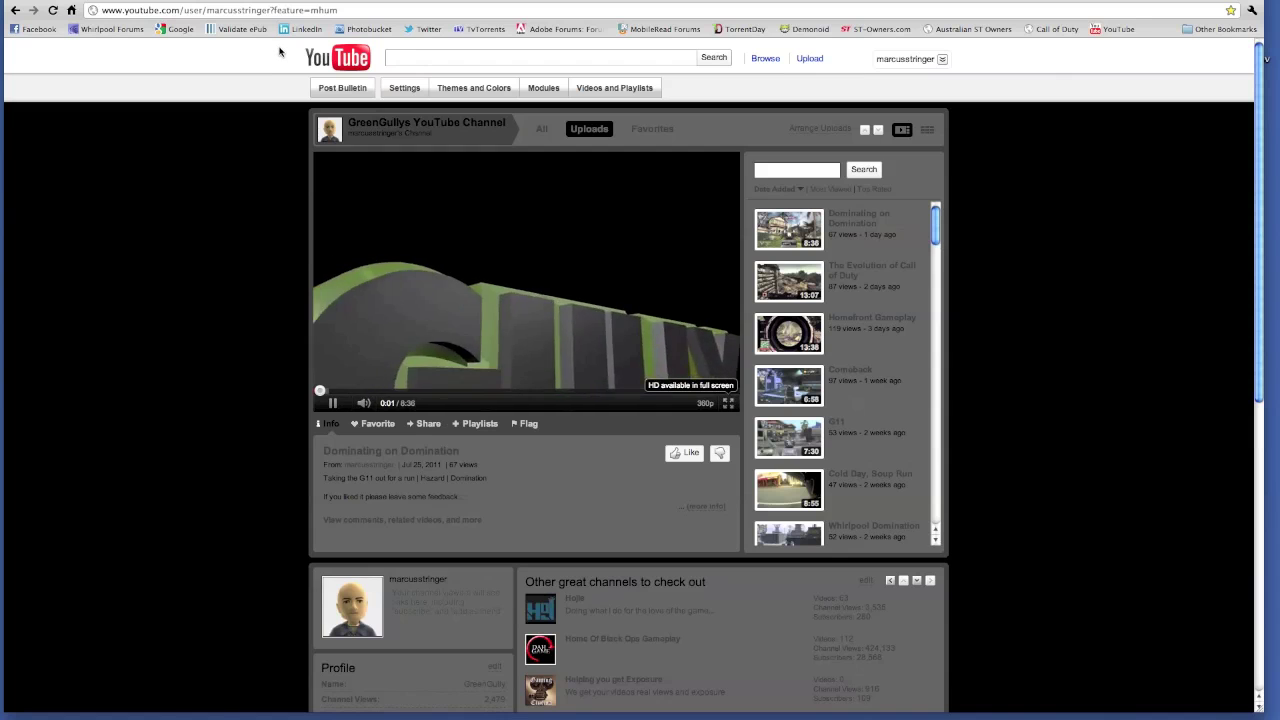
left_click(349, 231)
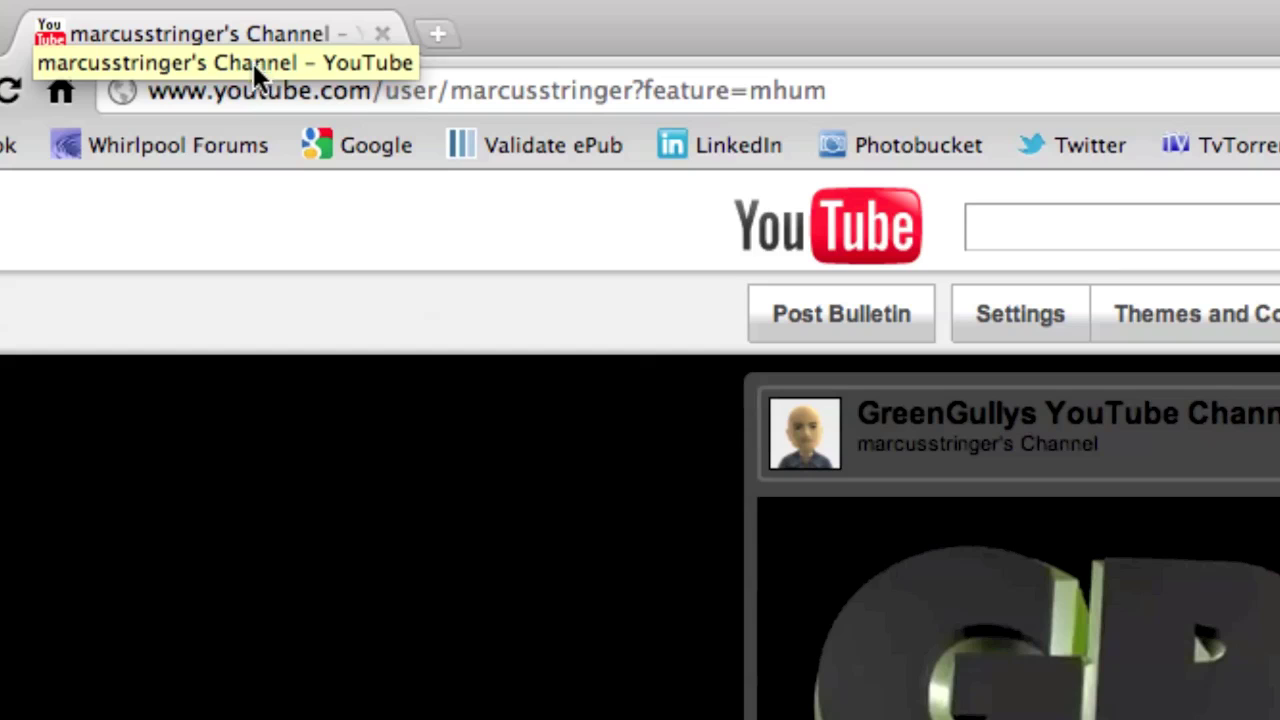
left_click(262, 88)
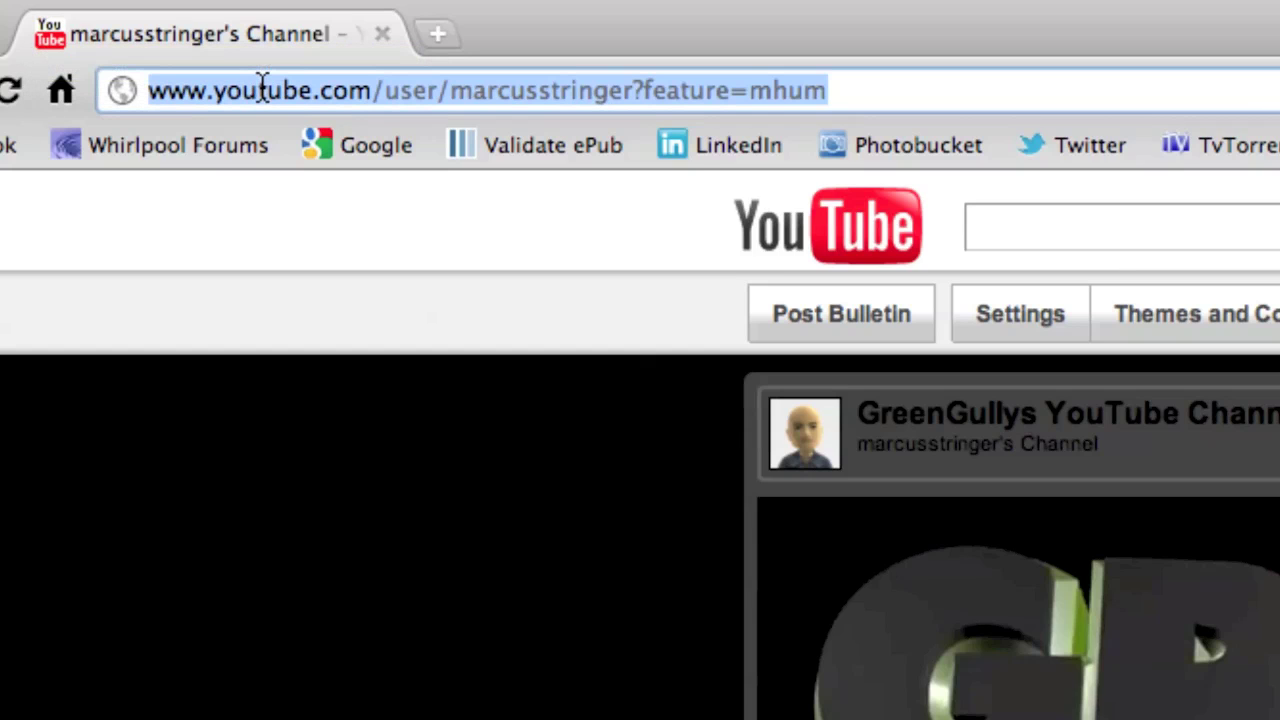